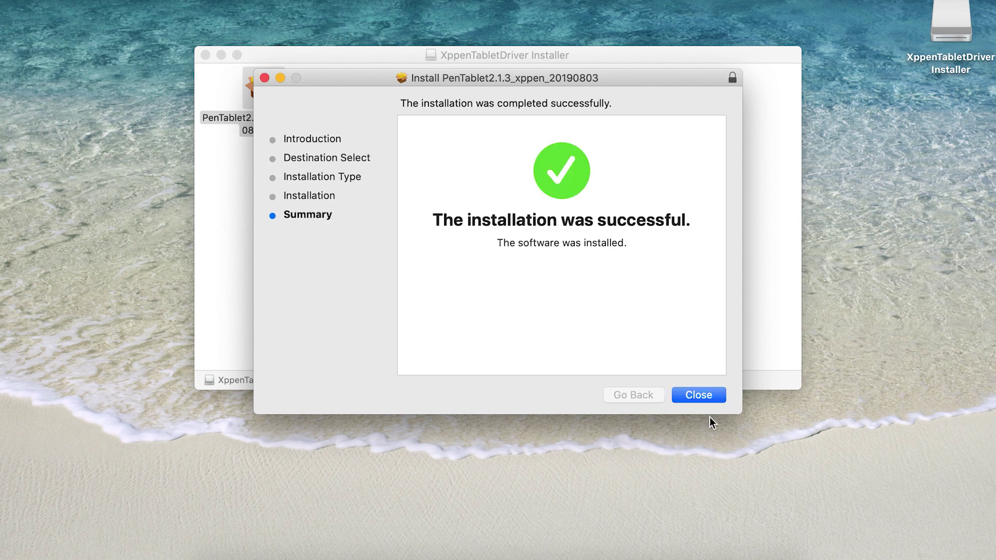
Close the completed tablet driver installer and open the PenTabletSetting application
click(704, 398)
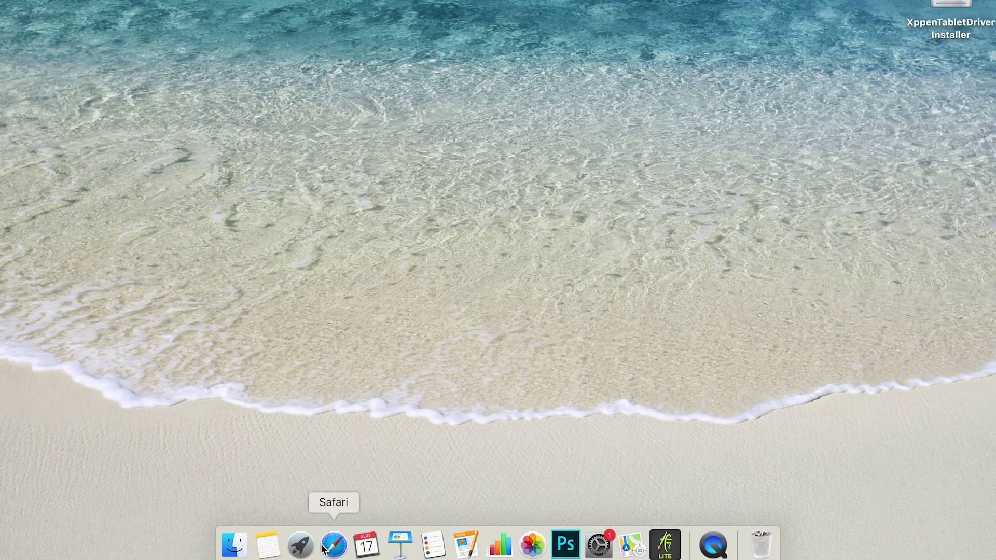
click(296, 545)
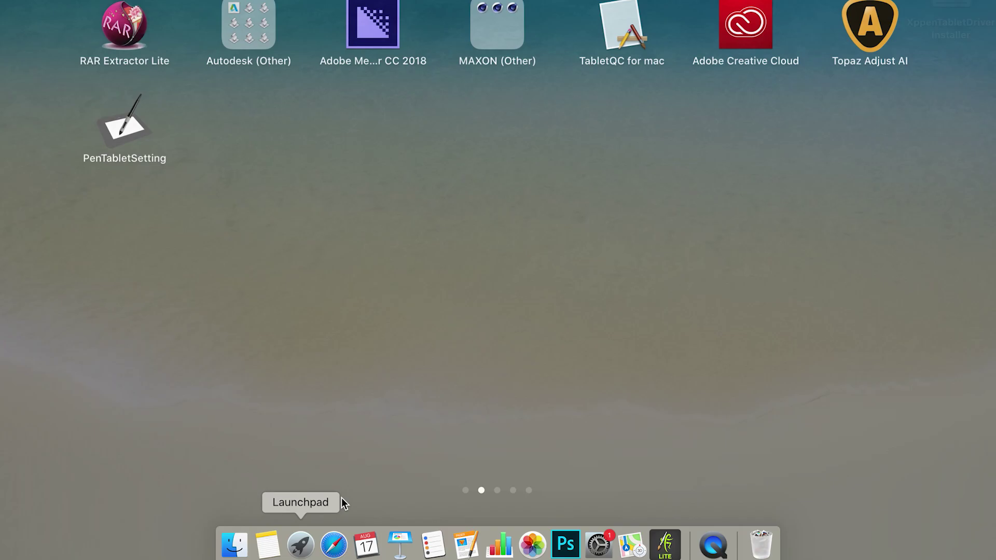
click(130, 133)
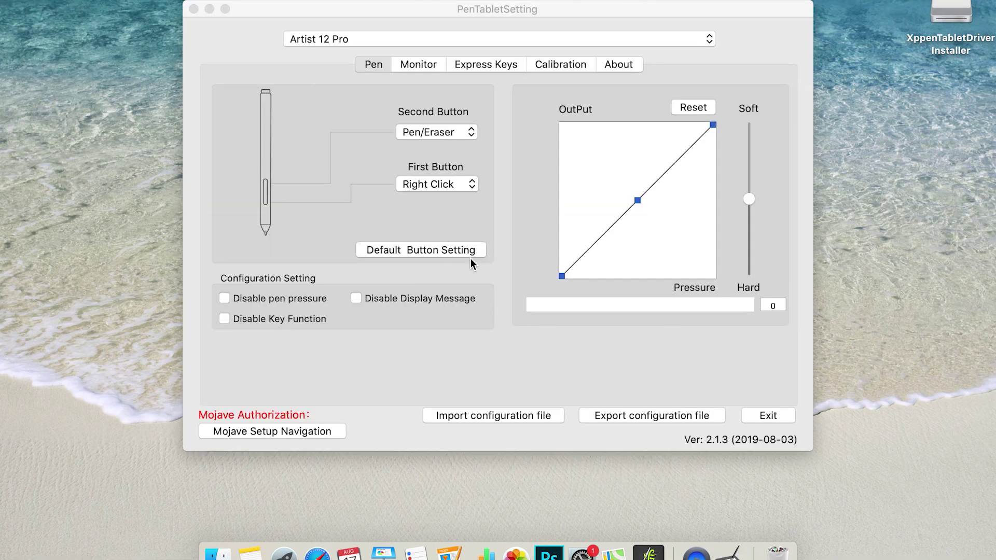
Try preset actions such as Left Click for the pen's second button, and open its custom action settings
click(441, 132)
click(440, 105)
click(442, 133)
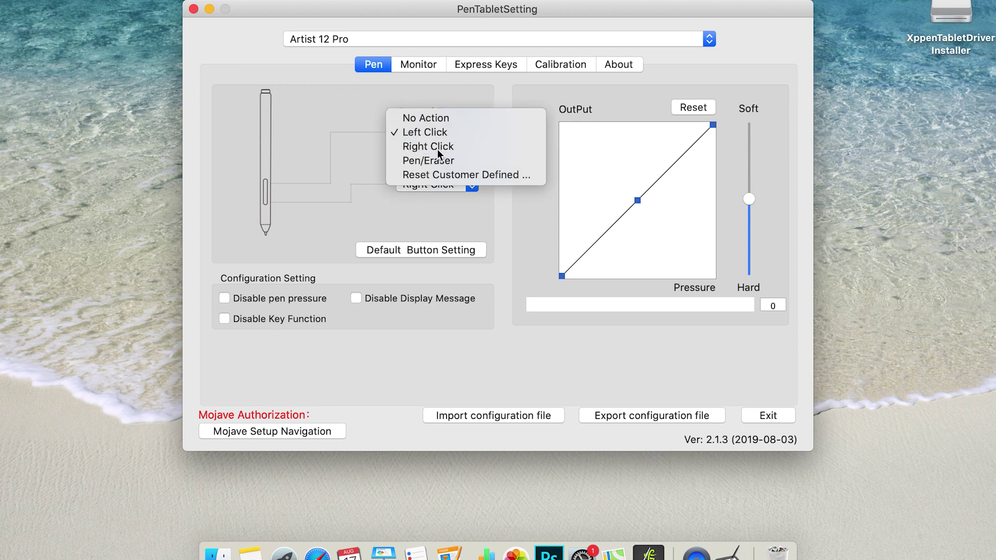
click(438, 147)
click(436, 136)
click(433, 160)
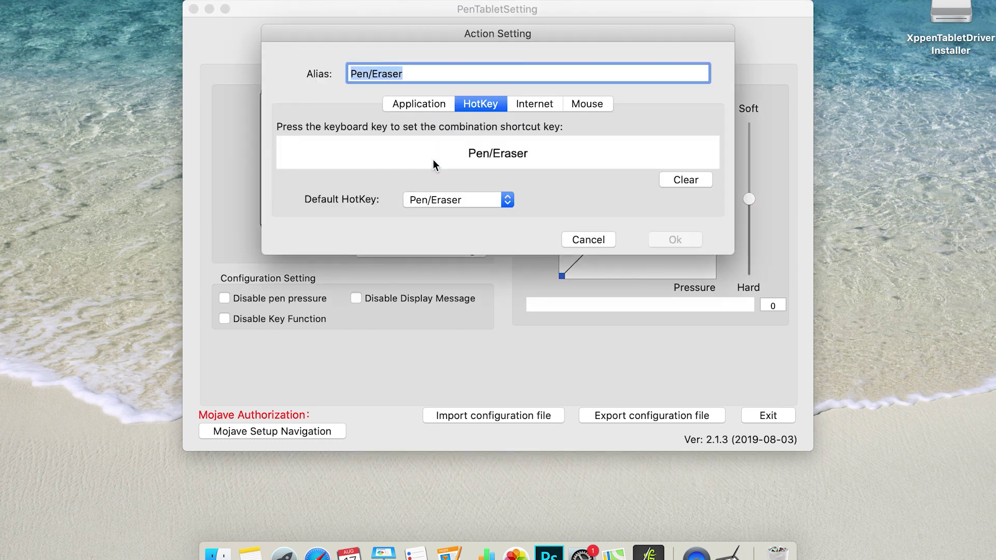
Set the second button's custom action to launch Adobe Photoshop CC 2019.app from the Applications folder
click(419, 105)
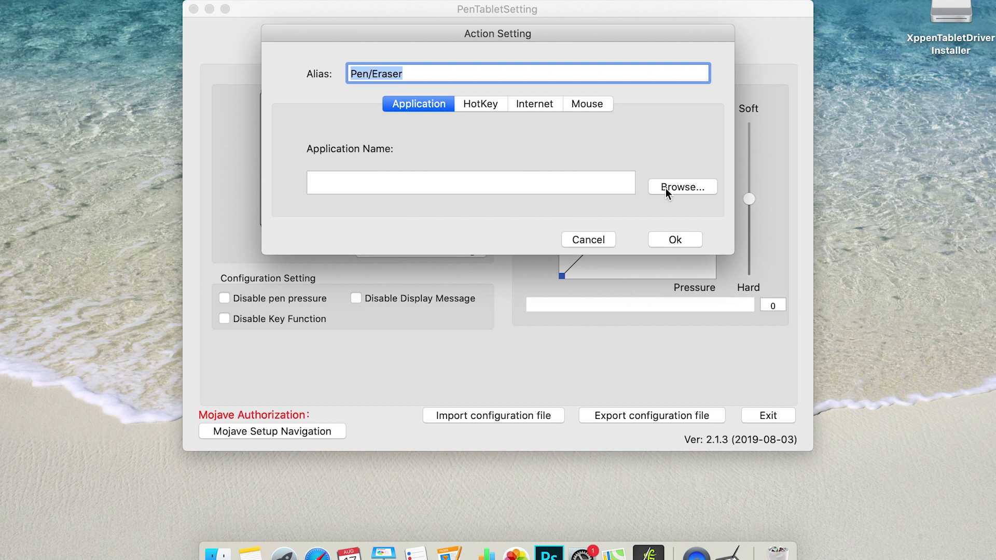
click(682, 187)
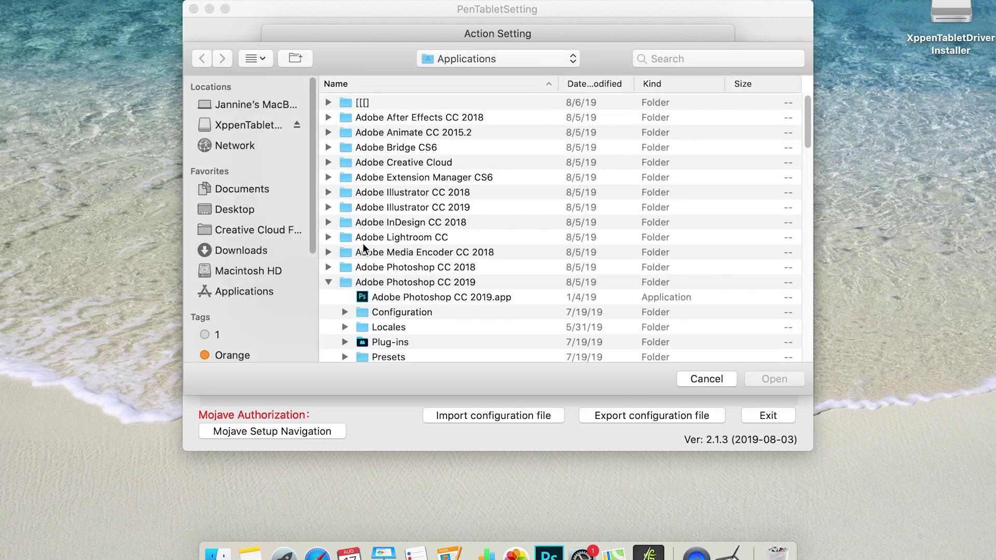
click(491, 297)
click(753, 382)
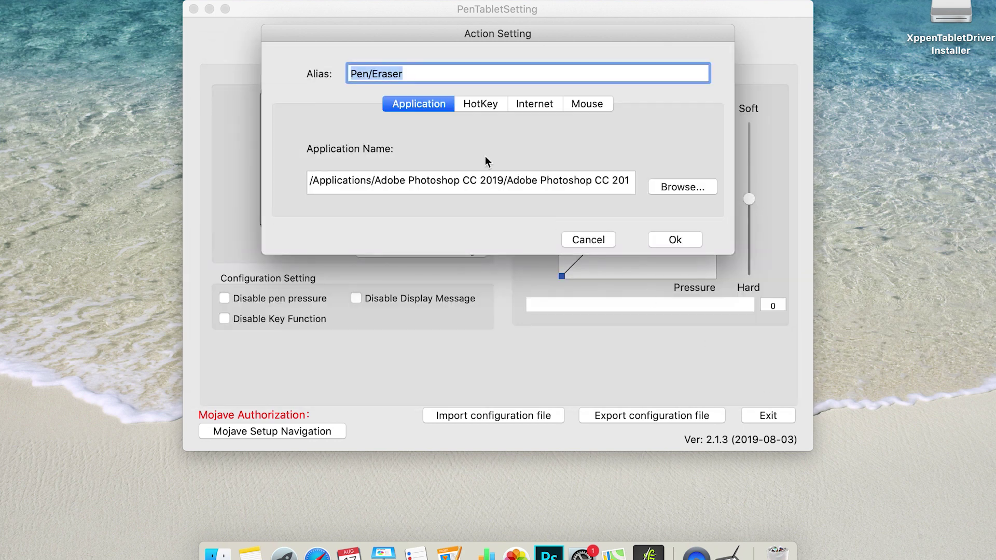
Try the Brush Size - hotkey, clear it, and record Control + H, Command + G and Command + Control + H instead
click(481, 103)
click(500, 205)
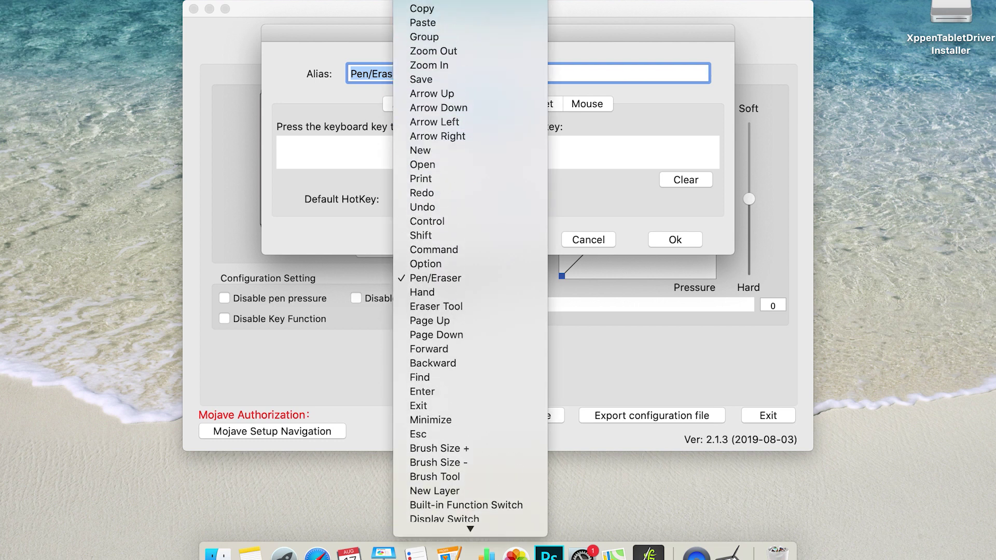
click(460, 462)
click(685, 180)
key(ctrl+h)
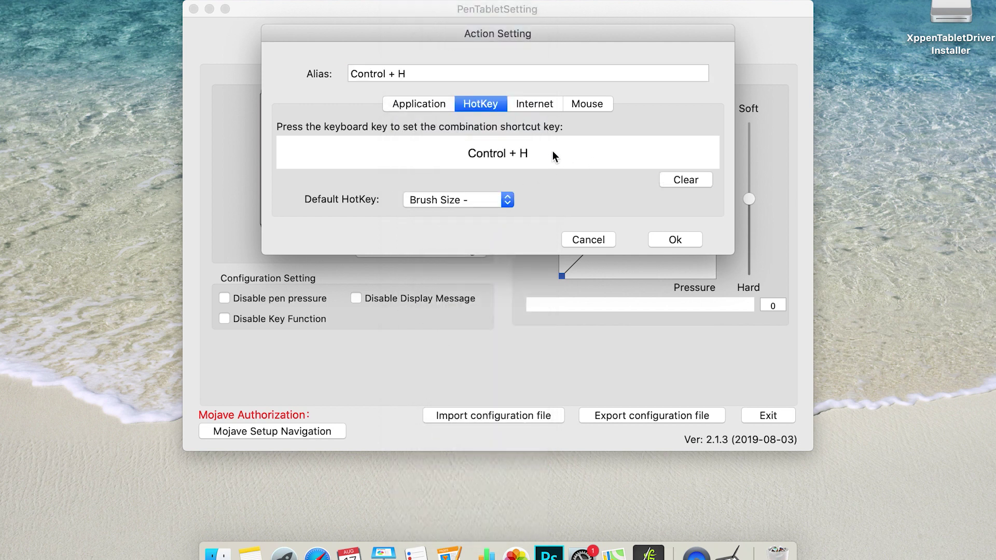
key(super+g)
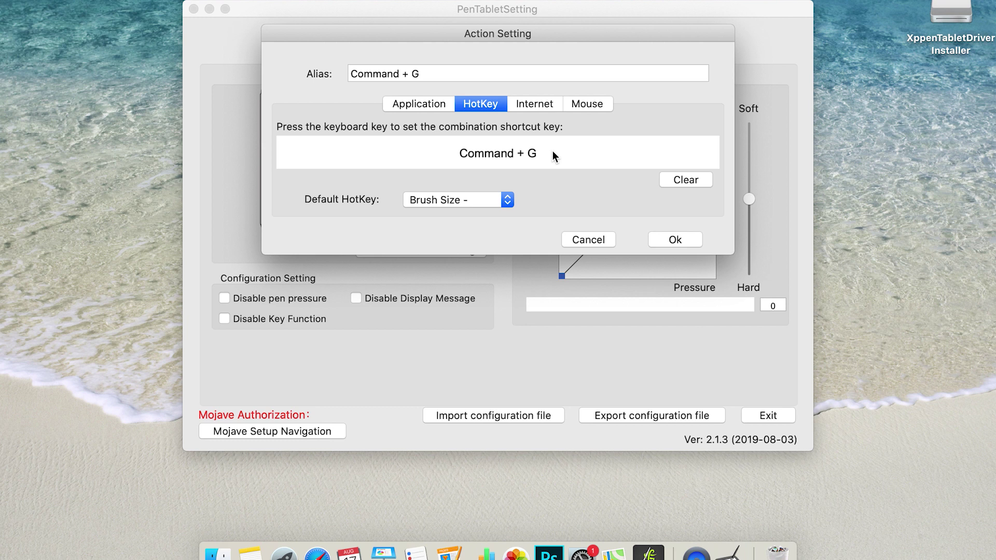
key(super+ctrl+h)
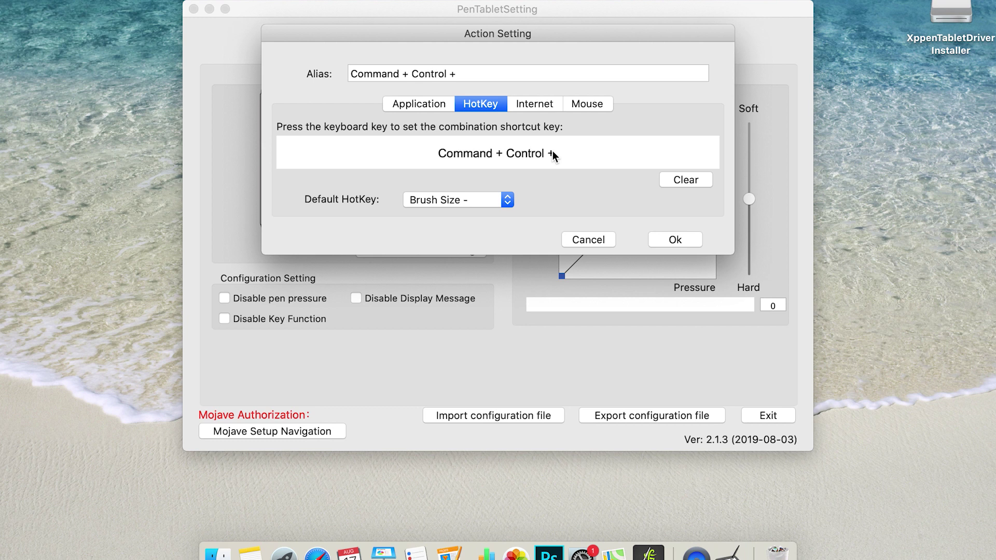
Check the website action type and try mouse actions for the second button, ending on Right Click
click(541, 103)
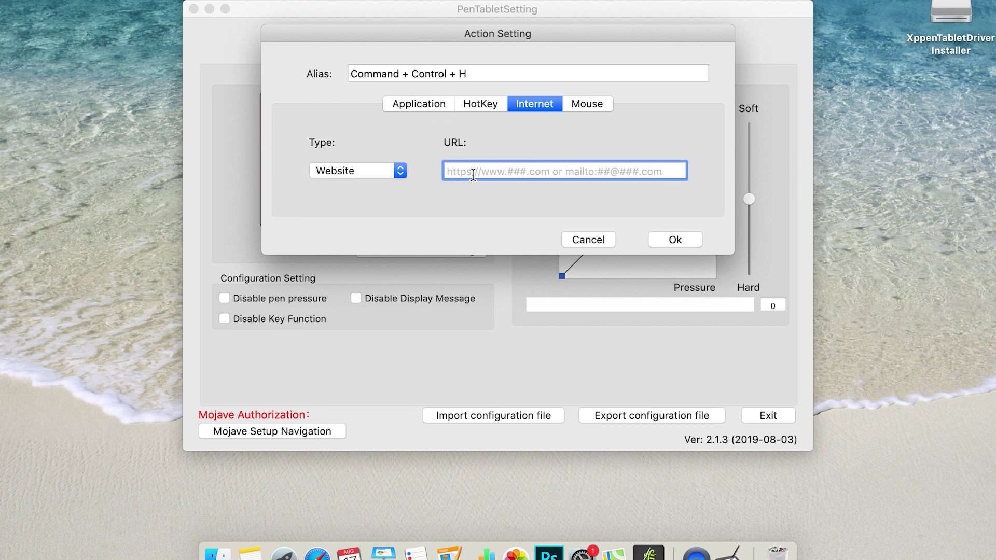
click(586, 103)
click(522, 177)
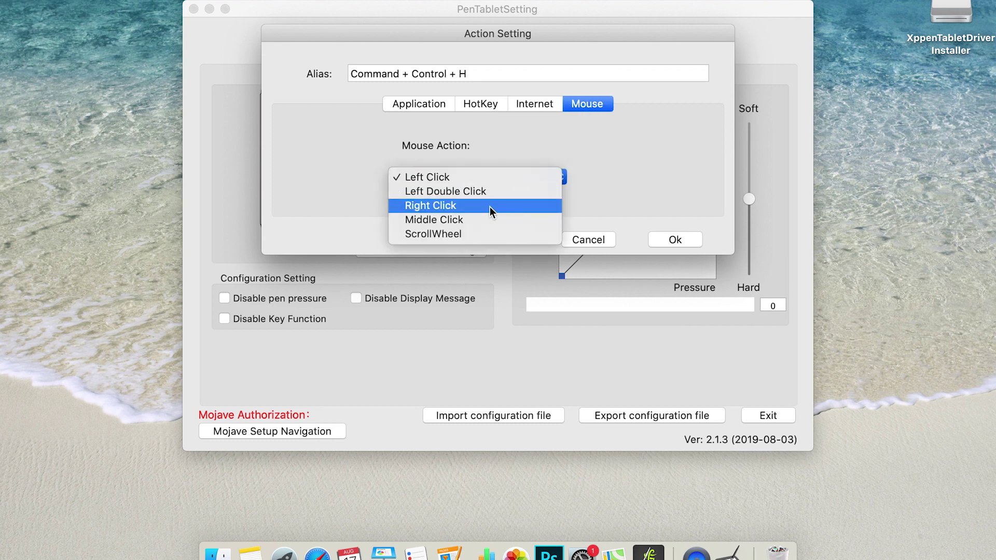
click(490, 206)
click(507, 177)
click(488, 205)
click(490, 181)
click(473, 154)
Assign the default hotkey Brush Size + to the pen's second button and accept the action setting
click(481, 106)
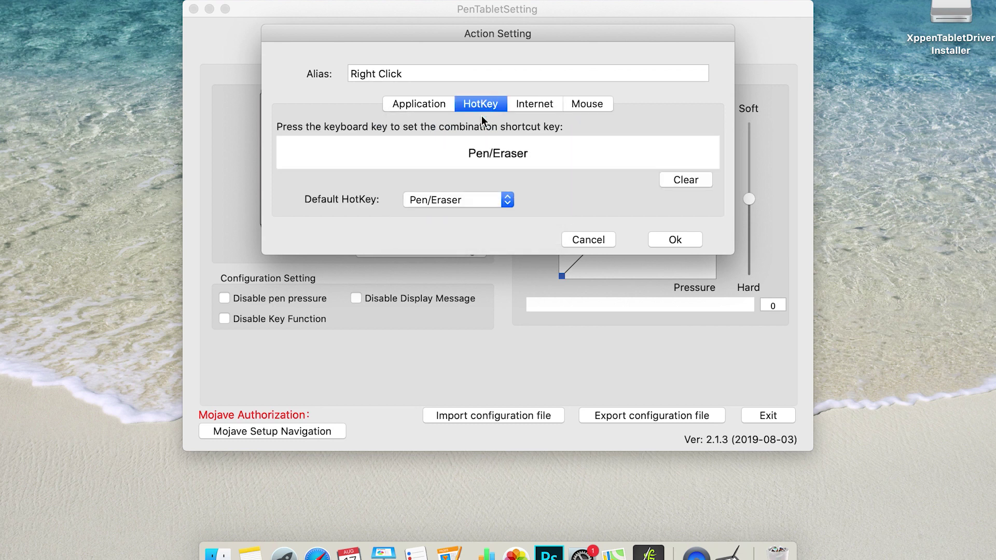
click(486, 199)
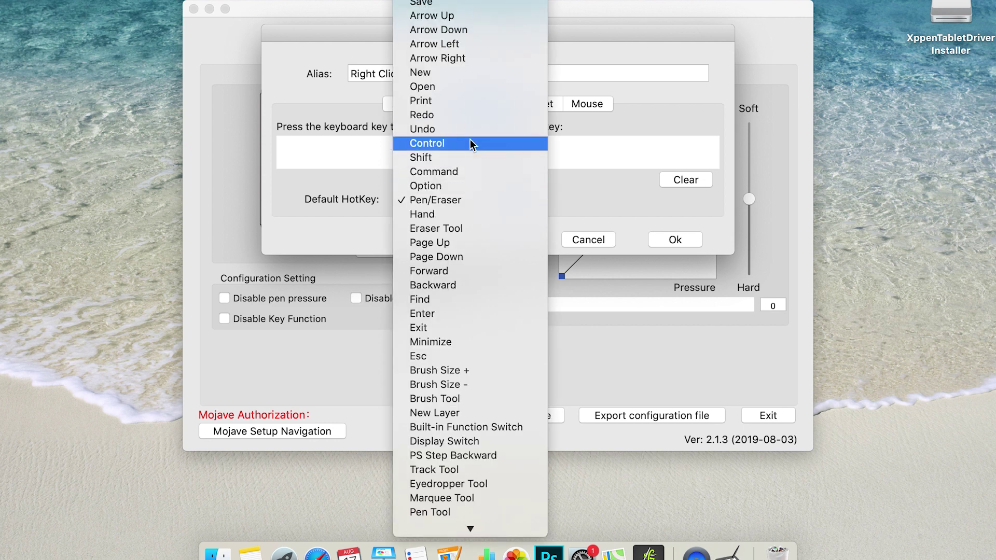
click(488, 370)
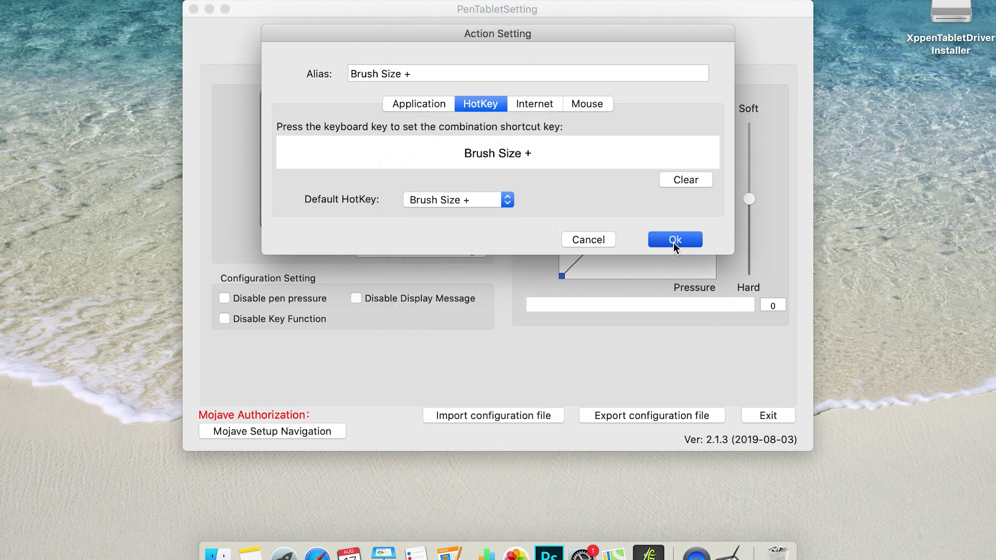
click(650, 240)
Look through the custom hotkey, internet and mouse options for the pen's first button, and leave without saving
click(438, 185)
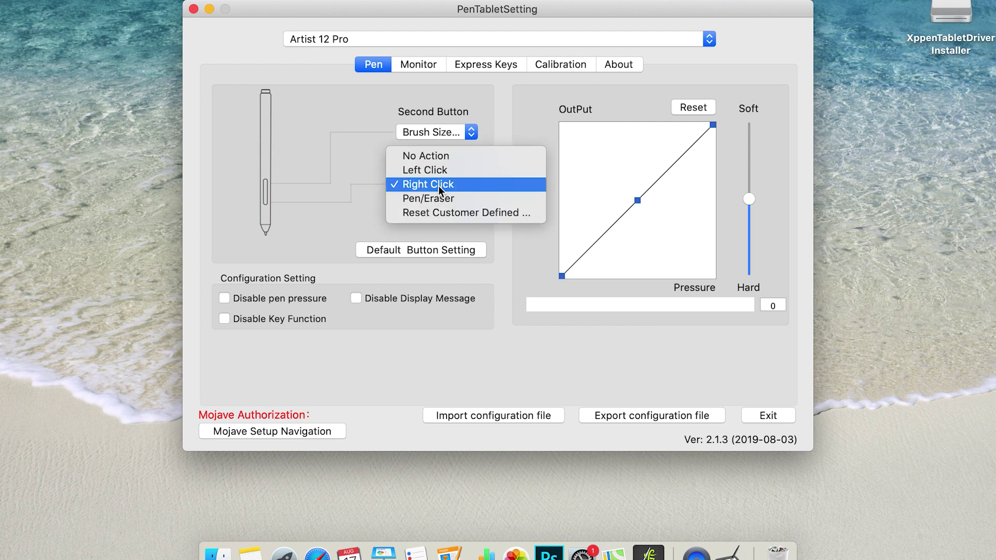
click(439, 212)
click(480, 135)
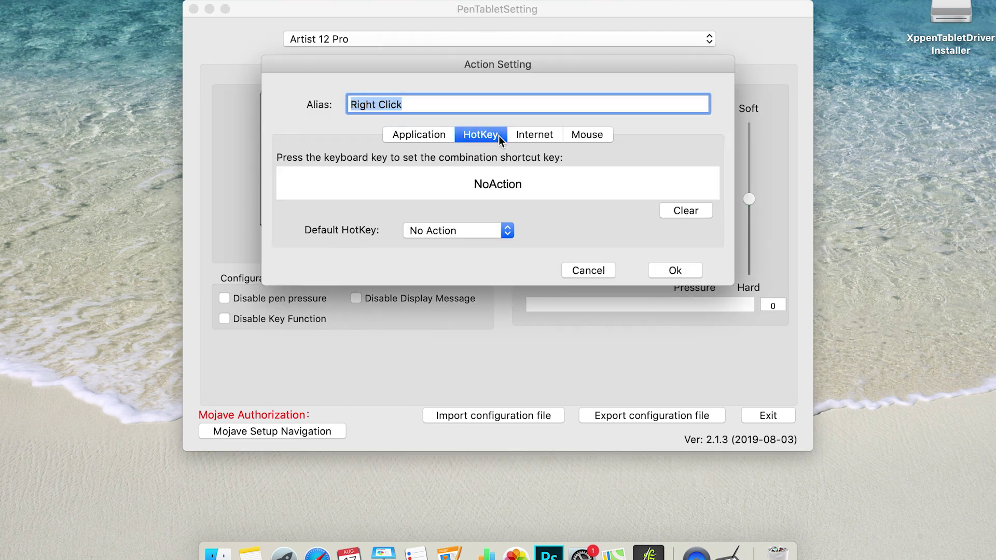
click(534, 134)
click(588, 136)
click(602, 270)
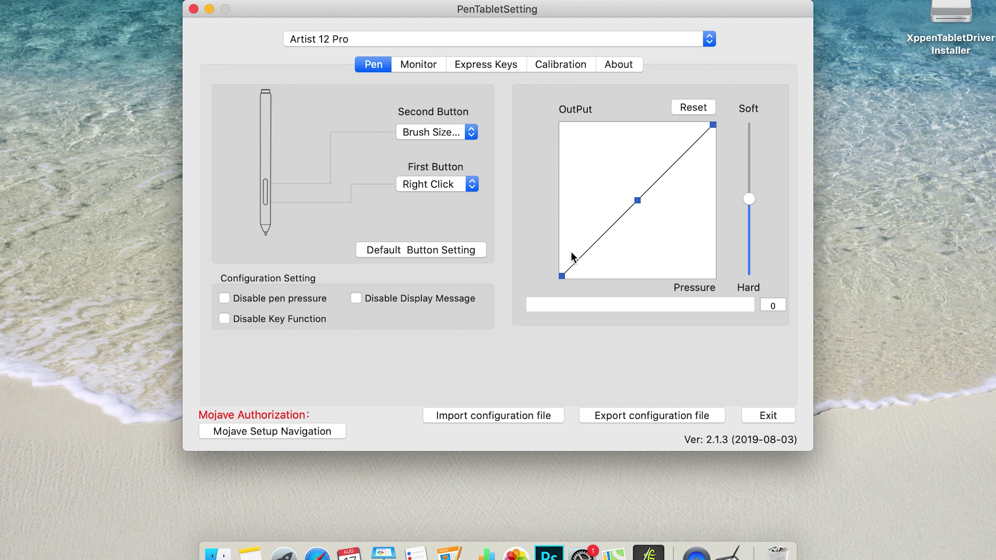
Shift the pen pressure curve slightly toward Soft and test the pen pressure response
mouse_move(749, 199)
mouse_down()
mouse_move(751, 256)
mouse_move(749, 132)
mouse_move(749, 191)
mouse_up()
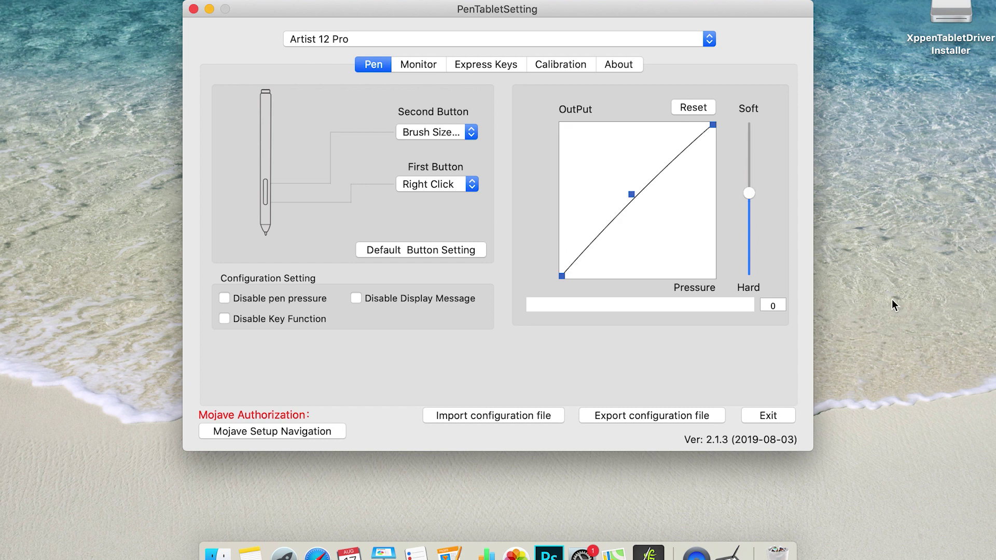
click(617, 310)
click(601, 314)
click(598, 316)
click(599, 313)
click(597, 317)
click(599, 319)
Check the available displays in the monitor mapping settings and map the tablet to Color LCD
click(418, 63)
click(474, 106)
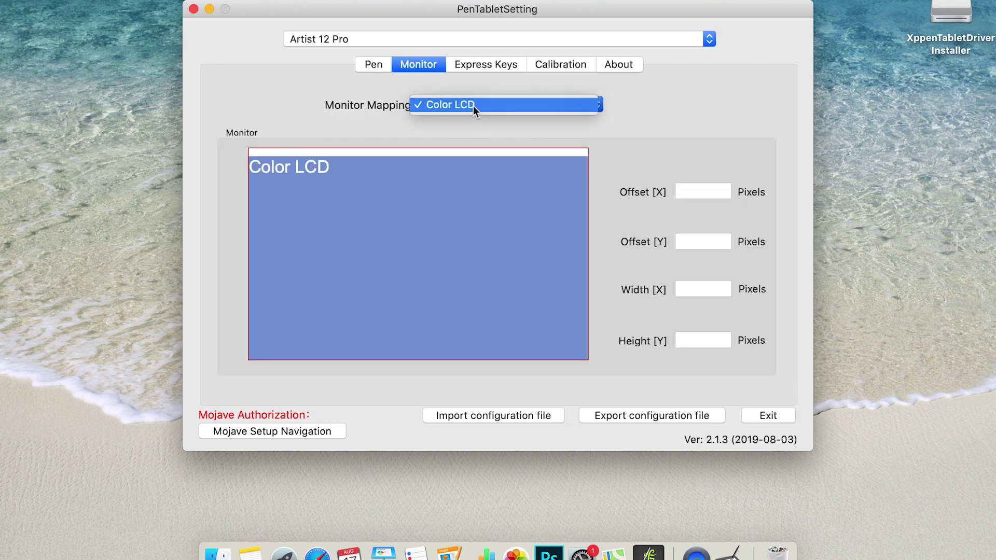
click(473, 106)
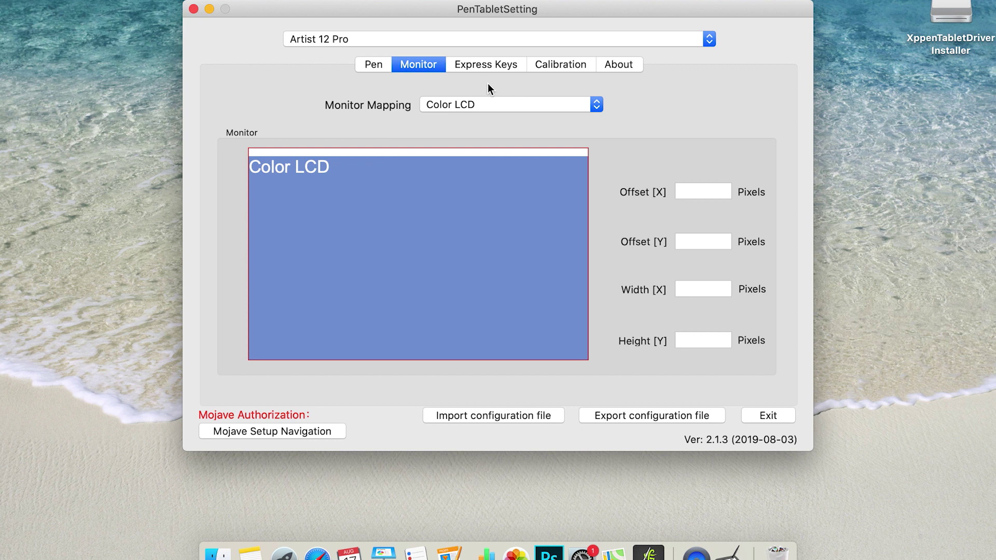
click(525, 110)
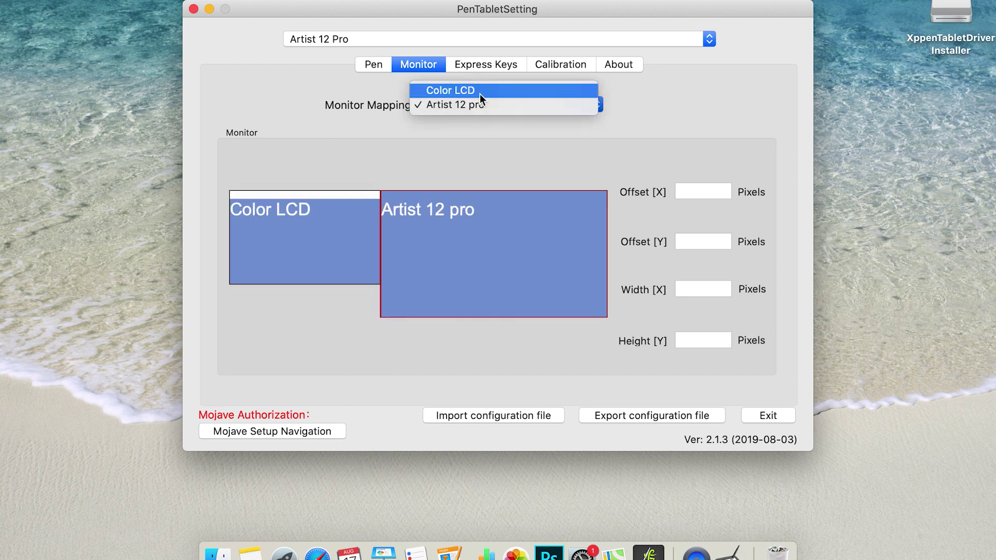
click(493, 106)
click(500, 106)
click(496, 117)
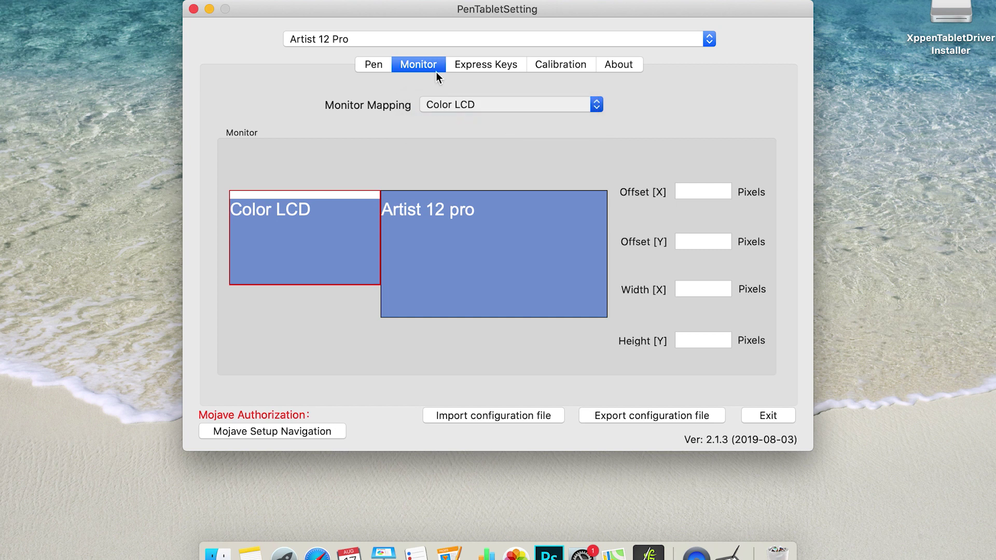
Review the functions assigned to the tablet's express keys, including K7, and return to K1
click(472, 64)
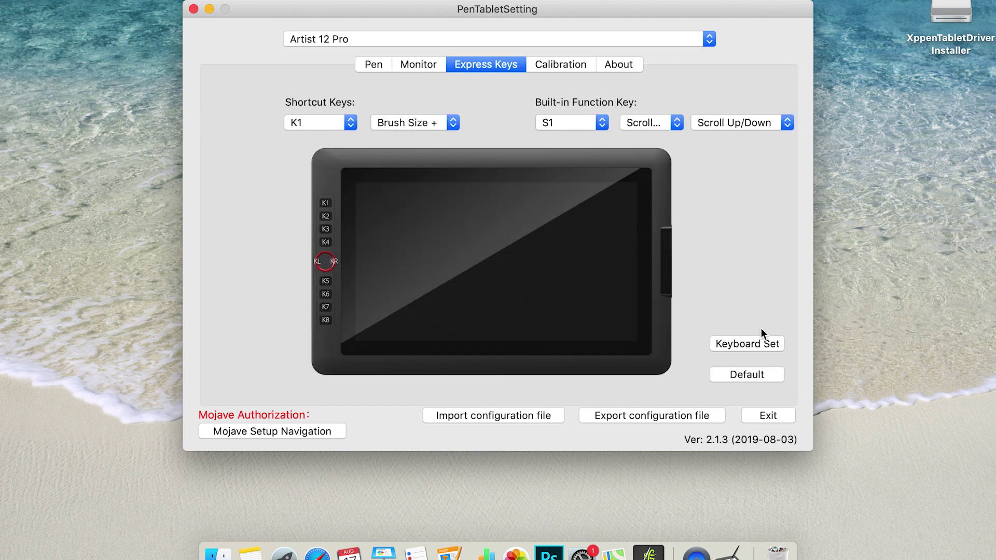
click(330, 125)
click(332, 151)
click(332, 125)
click(326, 149)
click(324, 124)
click(321, 153)
click(332, 123)
click(322, 66)
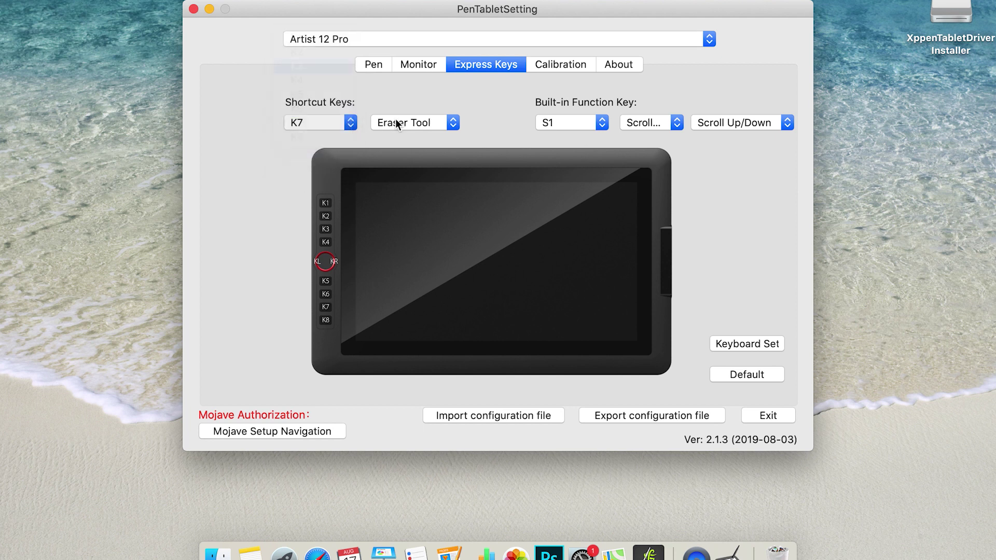
click(327, 122)
click(316, 94)
Assign the Hand function to shortcut key K1
click(434, 121)
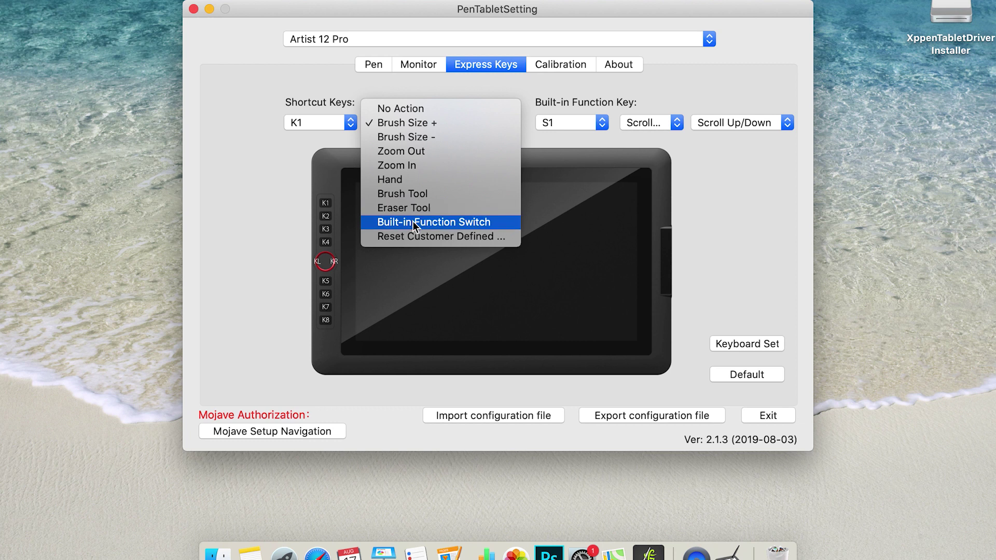
click(403, 165)
click(437, 127)
click(422, 137)
Open K1's custom action settings and look through the application, hotkey, internet and mouse options
click(422, 125)
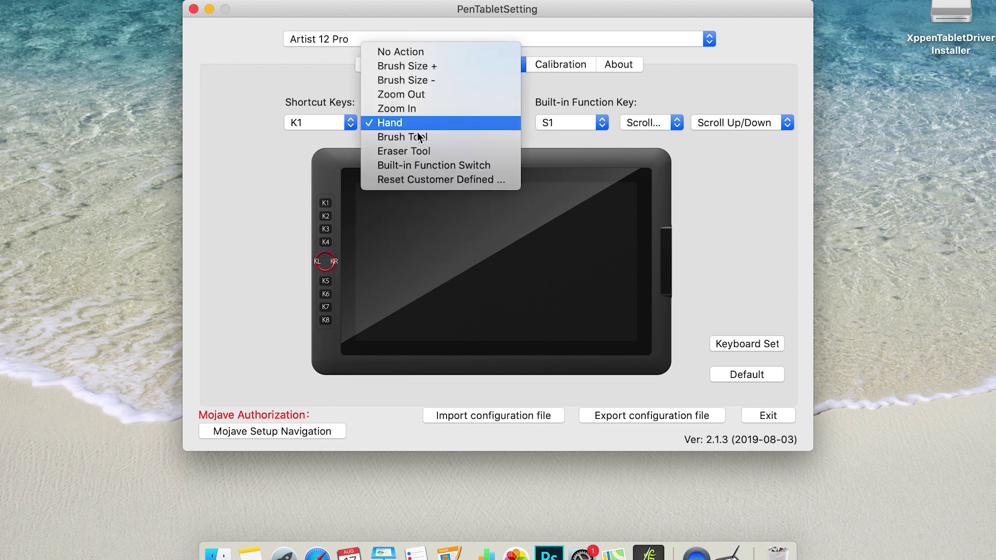
click(415, 180)
click(416, 137)
click(483, 135)
click(534, 135)
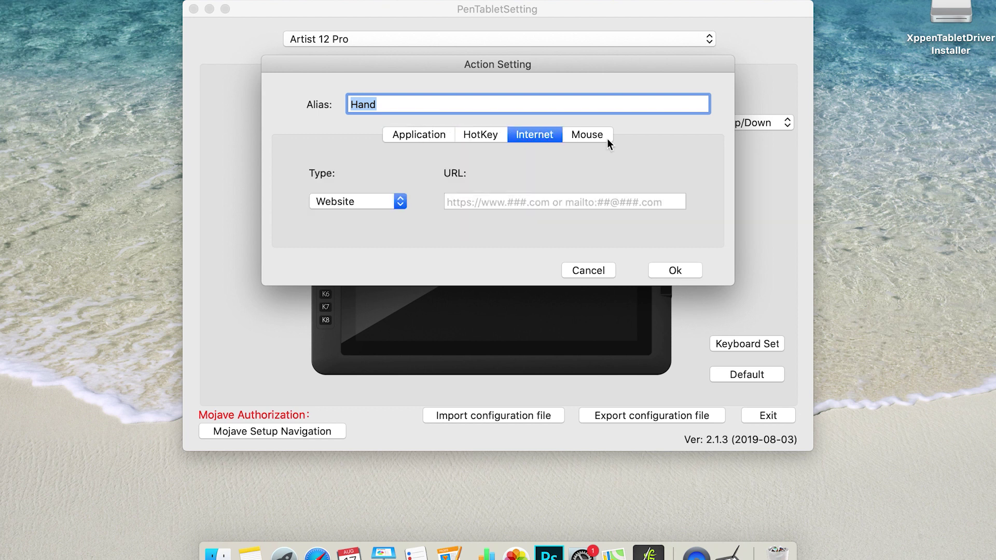
click(481, 134)
click(426, 133)
click(473, 135)
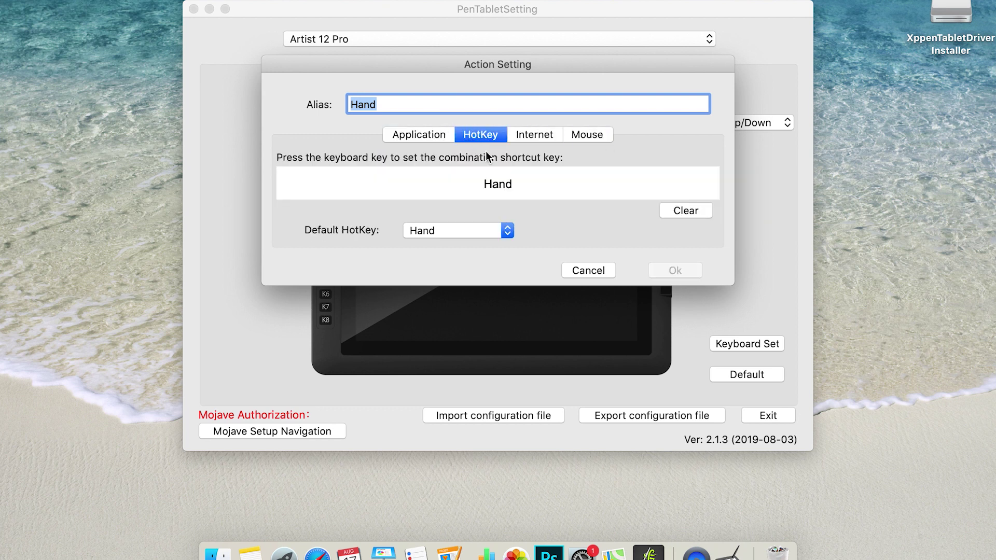
Try Pen/Eraser and a recorded Command + Control + J combination as K1's hotkey, and cancel the custom action
click(493, 225)
click(456, 274)
click(481, 232)
click(461, 174)
click(571, 193)
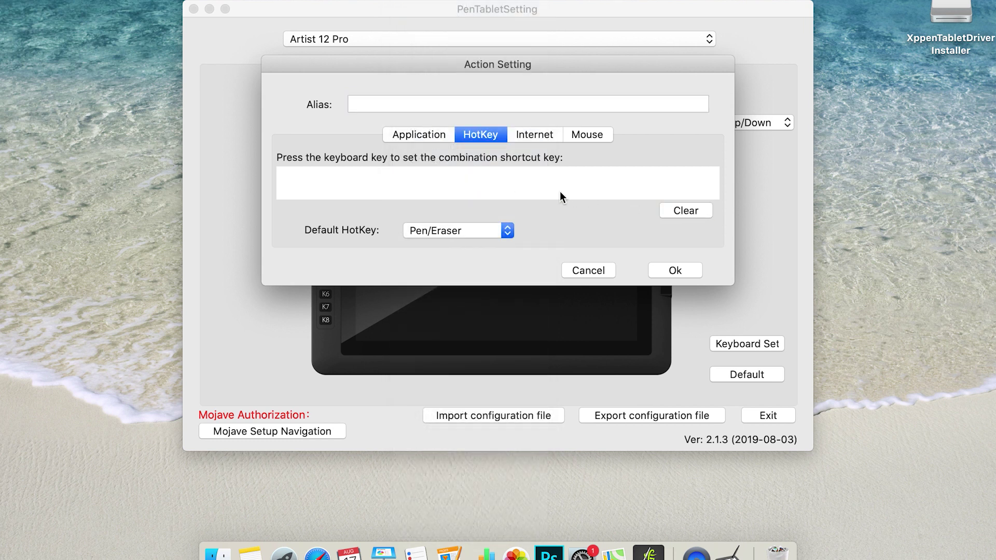
key(alt+h)
key(super+j)
key(ctrl+super+j)
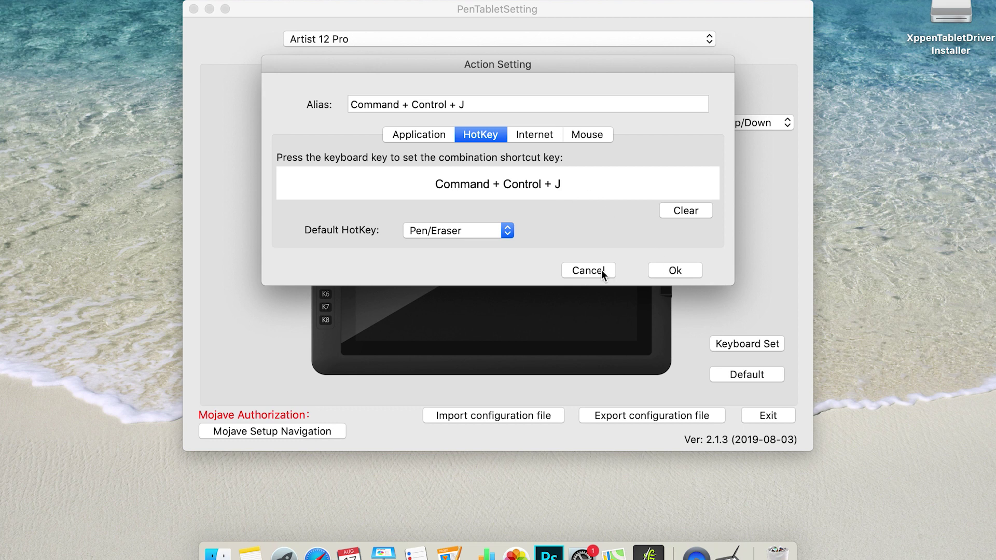
click(602, 271)
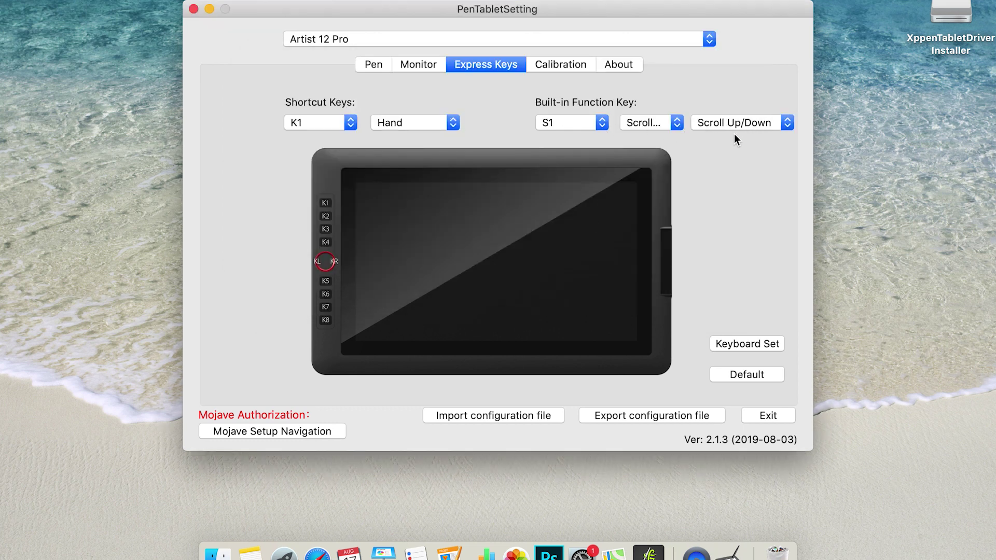
Check the scroll direction options of the S1 built-in function key, keeping Scroll Up/Down
click(786, 123)
click(764, 132)
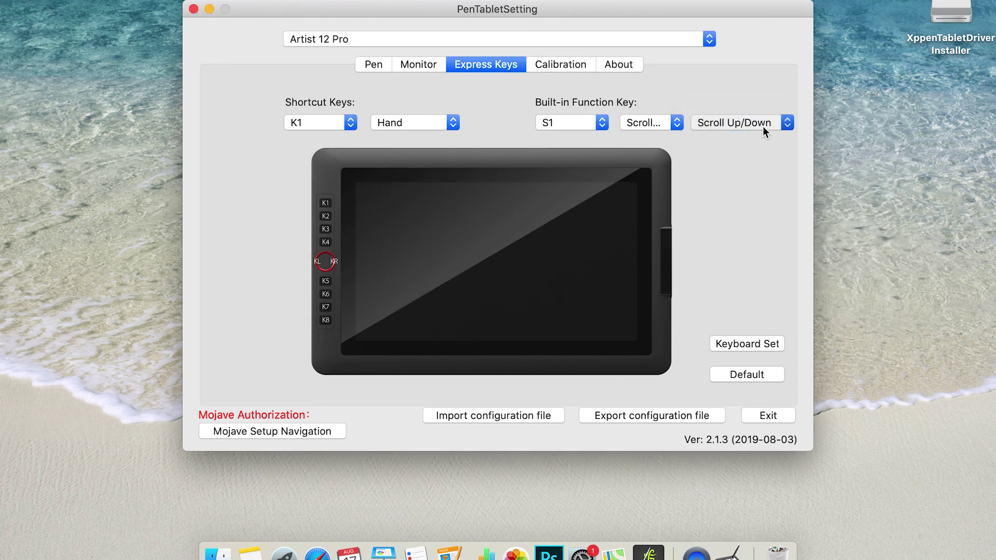
Choose the Reset Customer option for the S1 built-in function key and check both sides of its slider settings
click(779, 123)
click(771, 134)
click(770, 126)
click(747, 123)
click(744, 126)
click(739, 164)
click(618, 111)
click(546, 103)
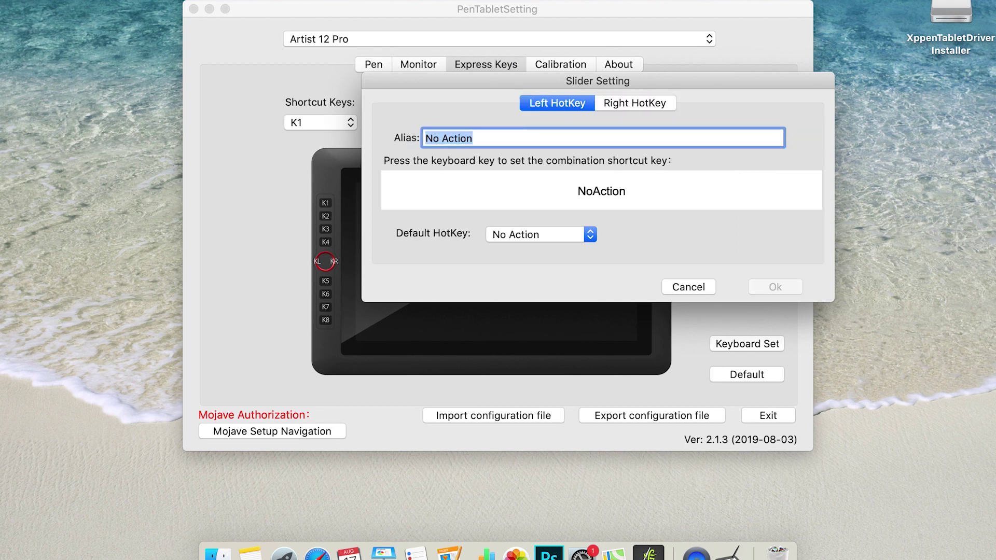
Record Command + H as the left hotkey and Command + N as the right hotkey of S1's custom slider action
click(633, 185)
key(super+h)
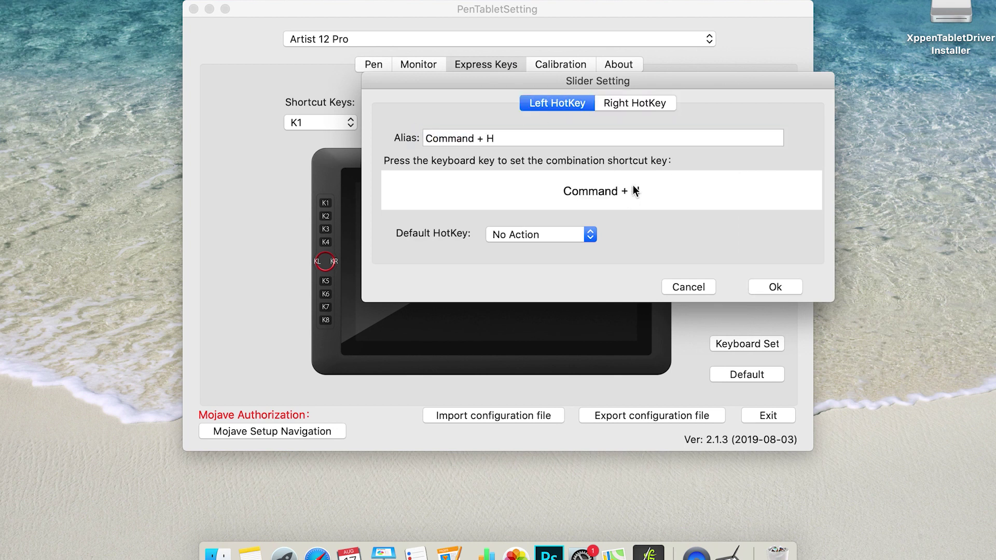
click(620, 106)
key(super+n)
click(563, 107)
click(622, 105)
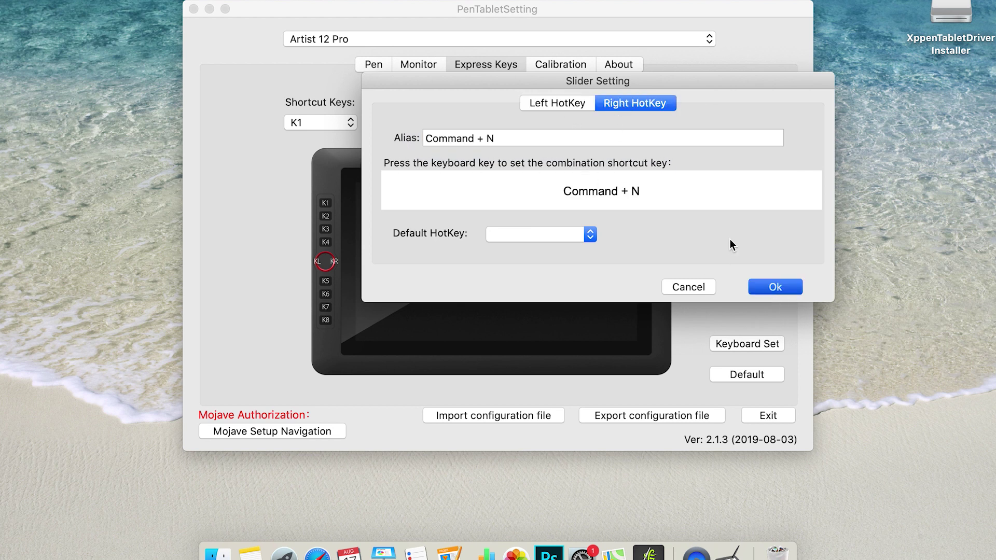
key(Return)
Reopen S1's custom slider settings and assign Zoom In to the left hotkey and Zoom Out to the right hotkey
click(674, 124)
click(736, 128)
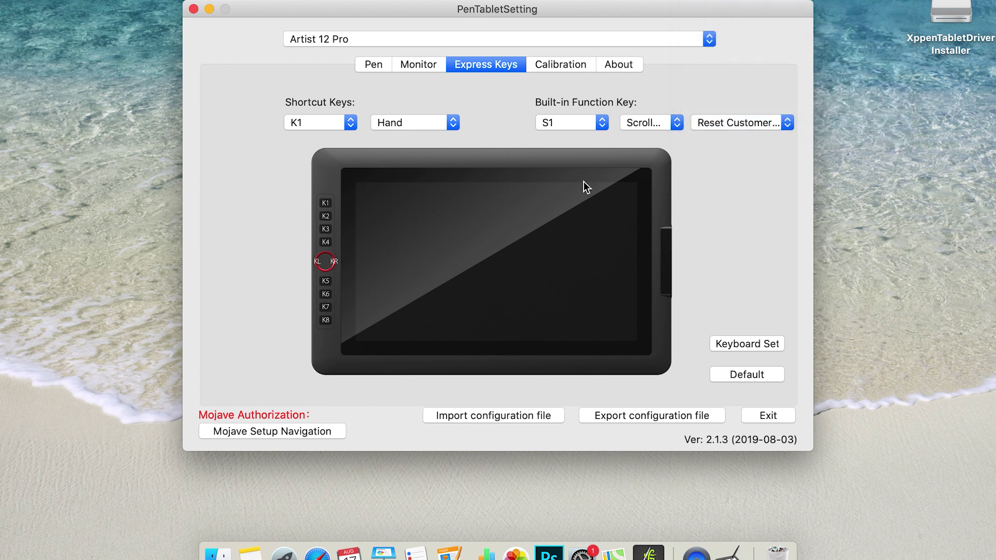
click(465, 216)
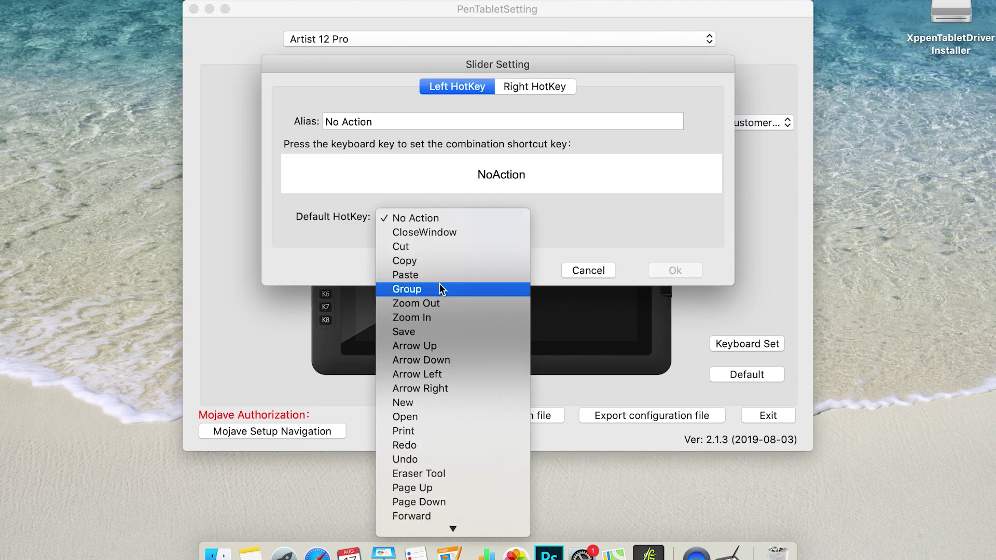
click(432, 313)
click(540, 88)
click(480, 218)
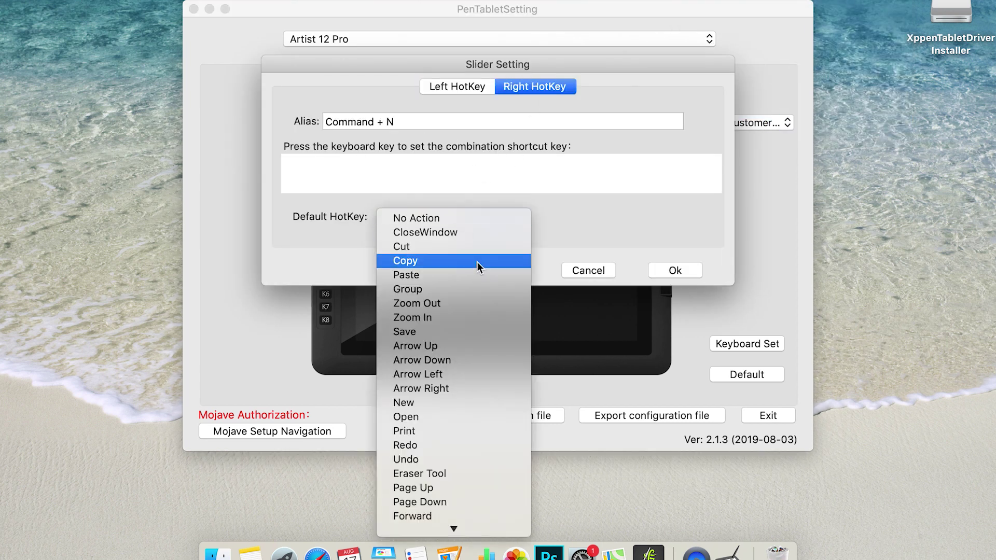
click(472, 303)
click(453, 83)
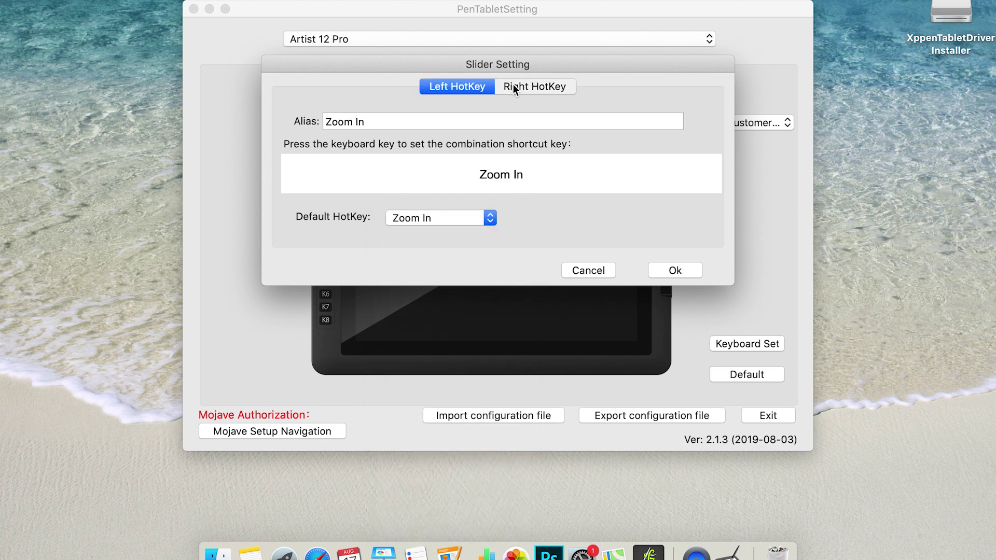
click(661, 270)
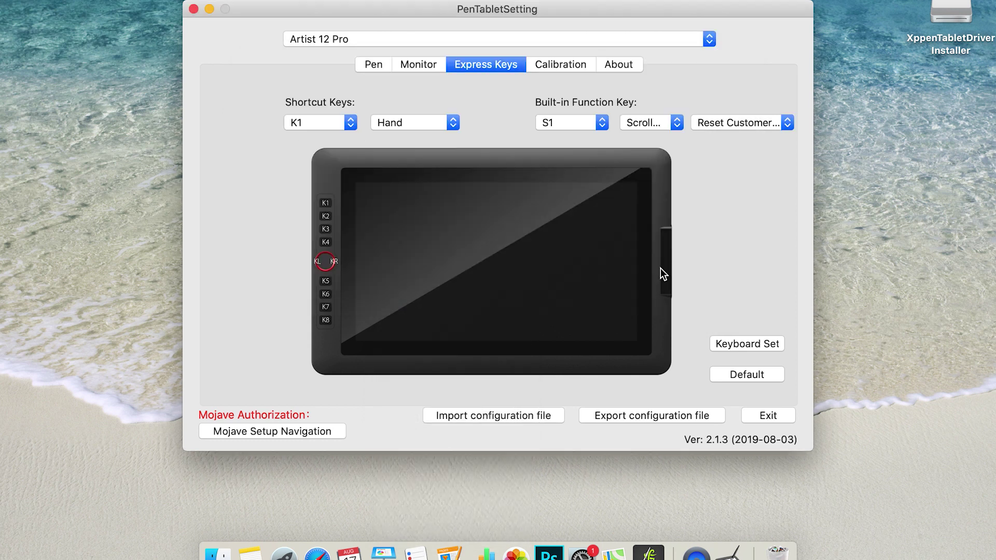
Add Adobe Photoshop CC 2019 as an application with its own keyboard settings
click(746, 344)
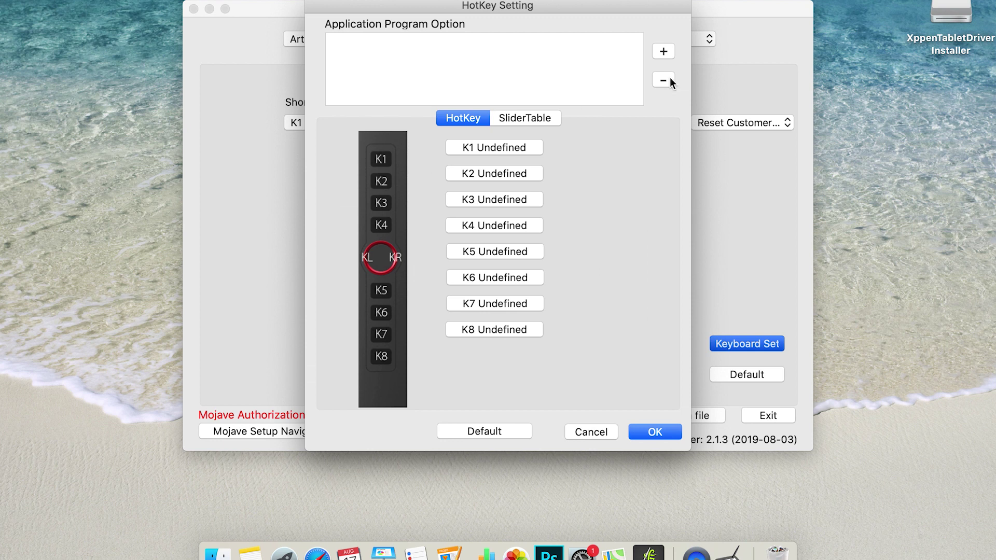
click(664, 52)
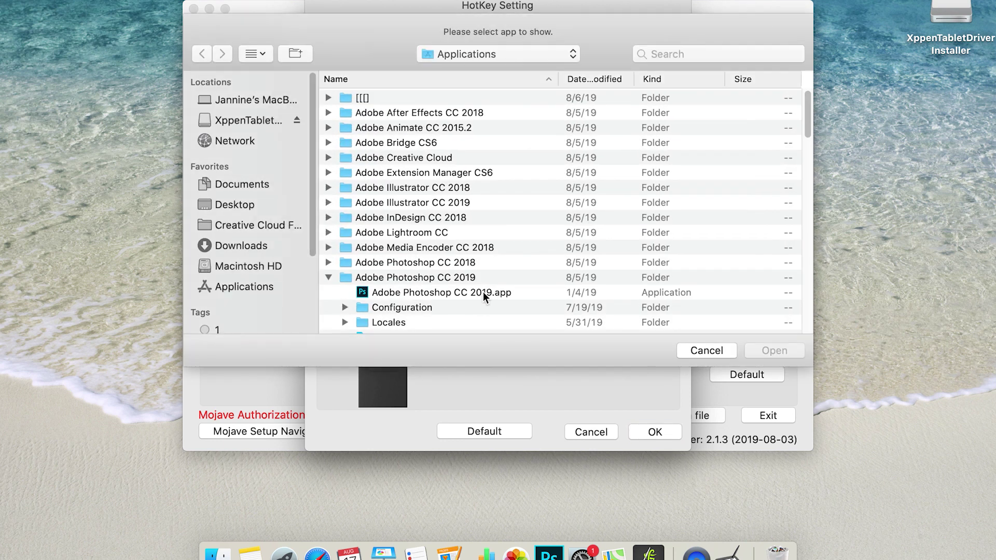
click(485, 294)
click(774, 351)
Look at the mouse action options for Photoshop's K1 Brush Size + key and cancel its action settings
click(499, 147)
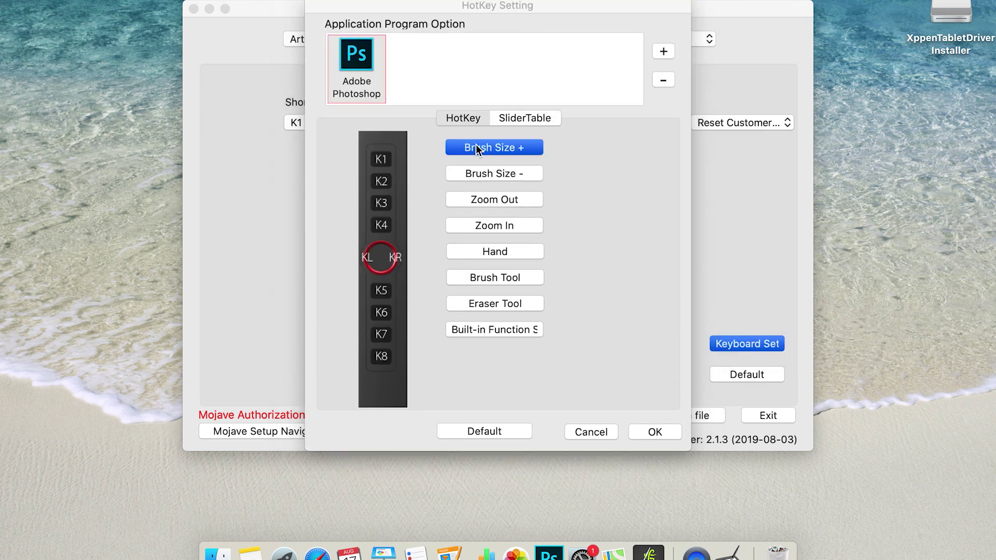
click(683, 127)
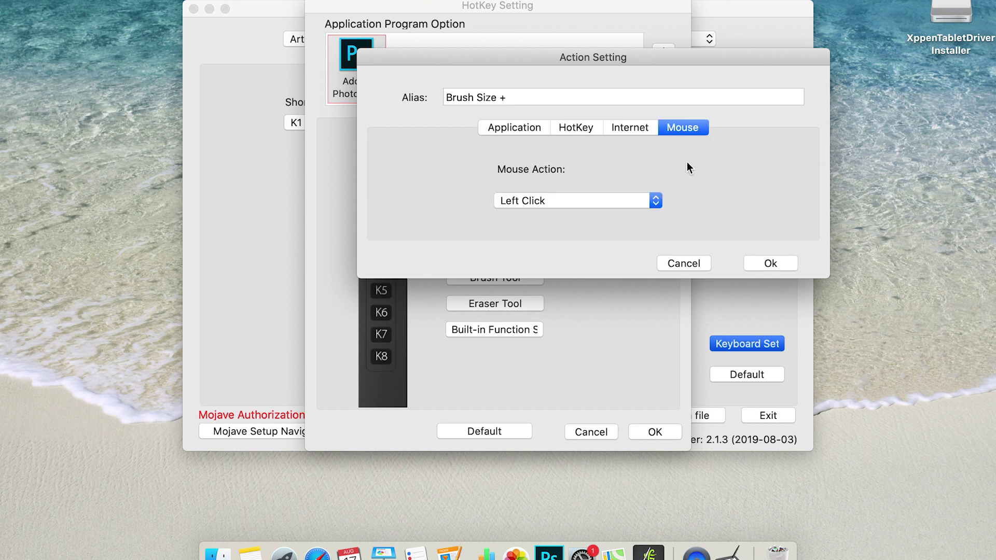
click(694, 263)
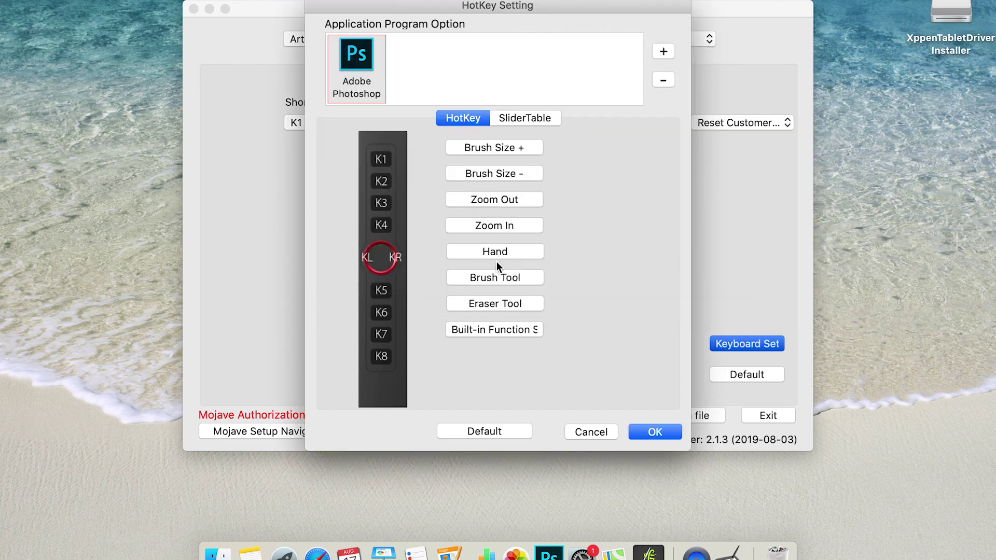
Open Photoshop's Scroll Up/Down slider action and examine its left and right hotkeys
click(516, 119)
click(450, 317)
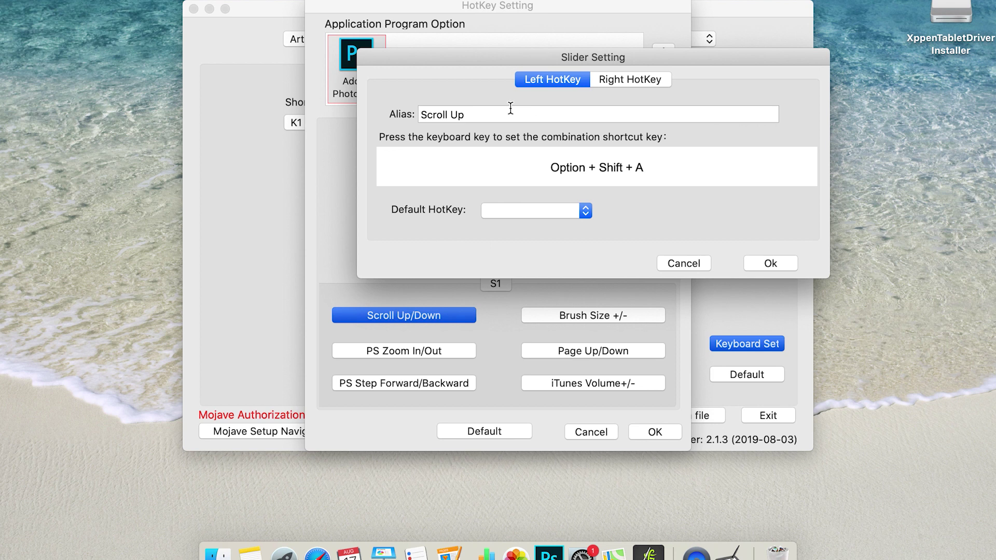
click(596, 81)
click(571, 80)
Assign Zoom Out to the left hotkey and Zoom In to the right hotkey of Photoshop's Scroll Up/Down slider action
click(573, 210)
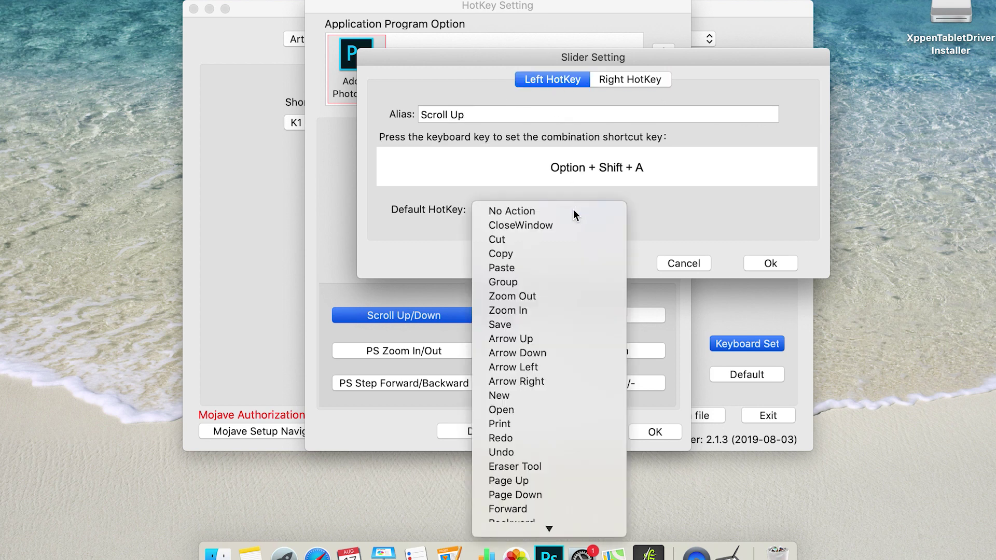
click(547, 298)
click(624, 82)
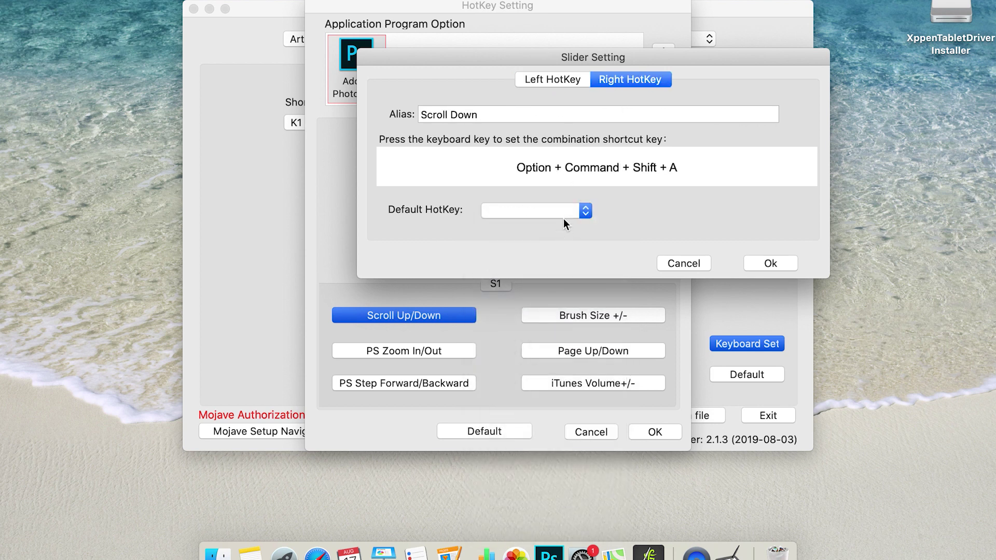
click(563, 214)
click(551, 311)
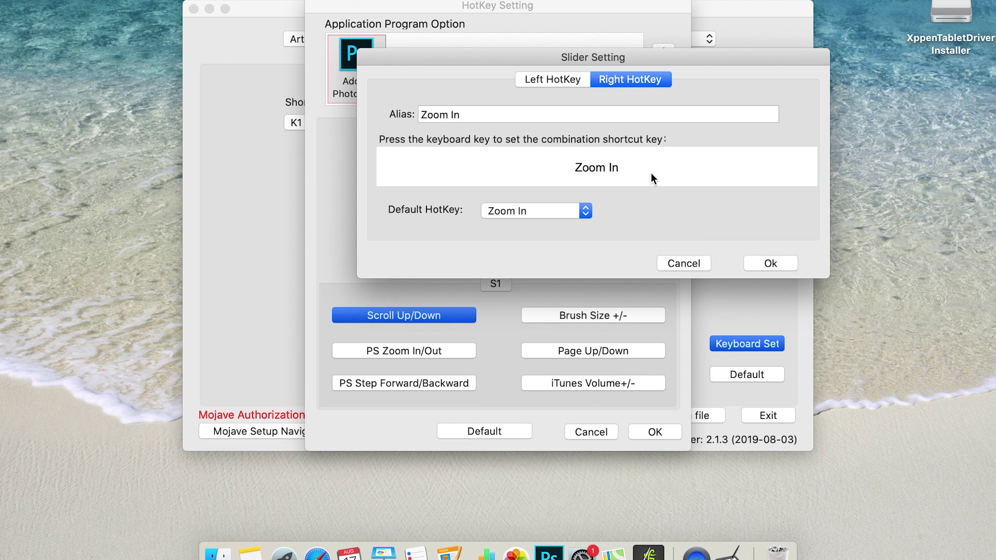
Record Command + H as the left hotkey and Command + F as the right hotkey of the same slider action
click(552, 79)
key(super+h)
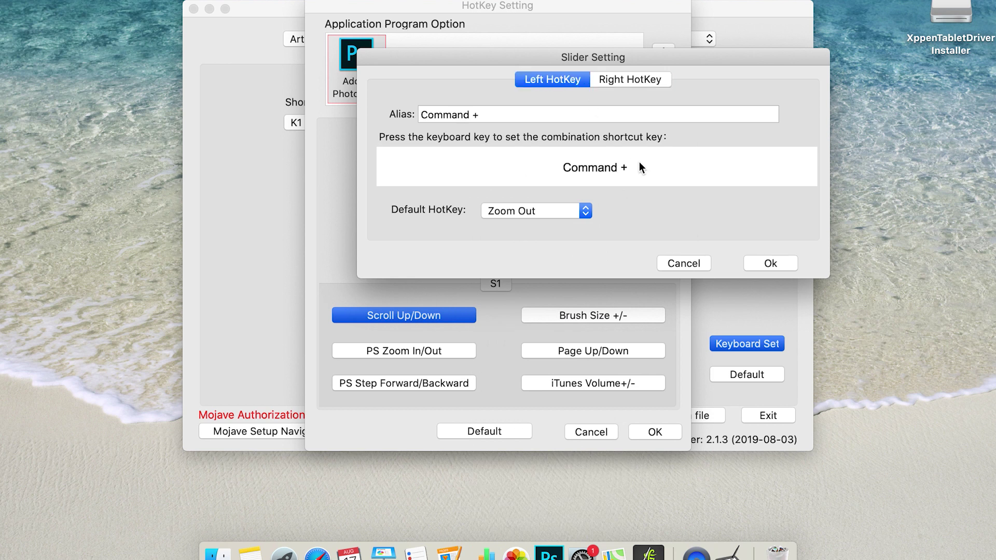
click(603, 83)
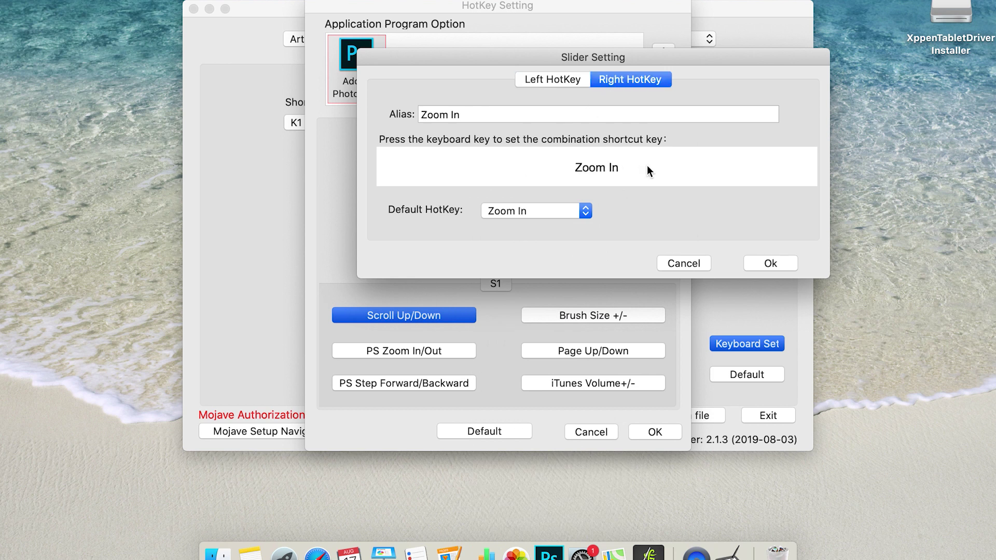
key(super+f)
click(612, 81)
click(611, 81)
click(566, 84)
click(763, 262)
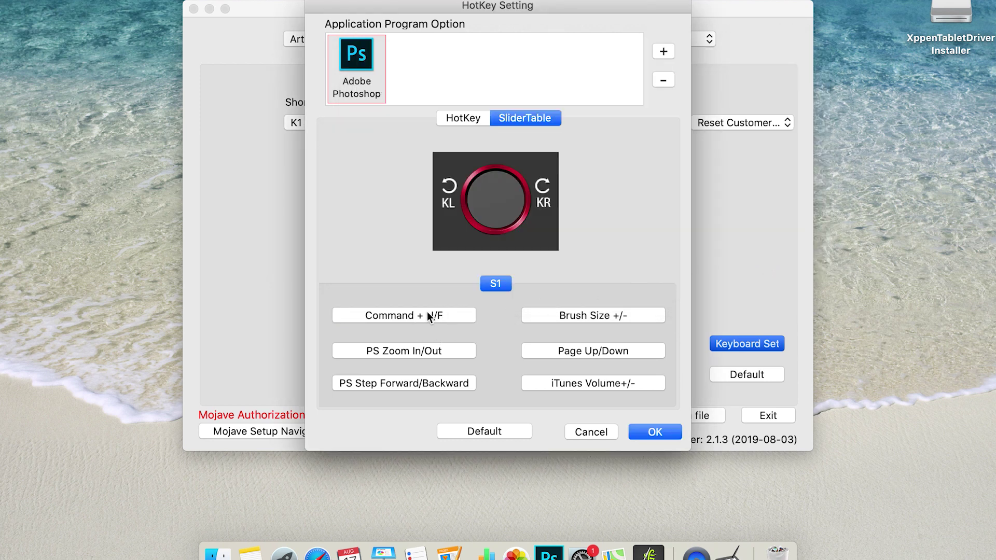
Check the left and right hotkeys of the Brush Size +/- slider action and cancel its settings
click(574, 314)
click(623, 79)
click(551, 78)
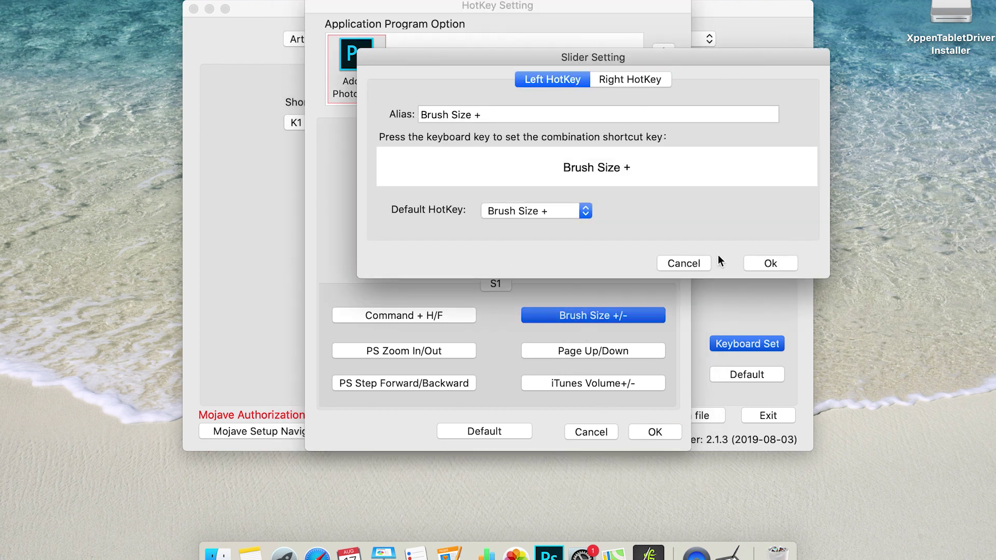
click(684, 264)
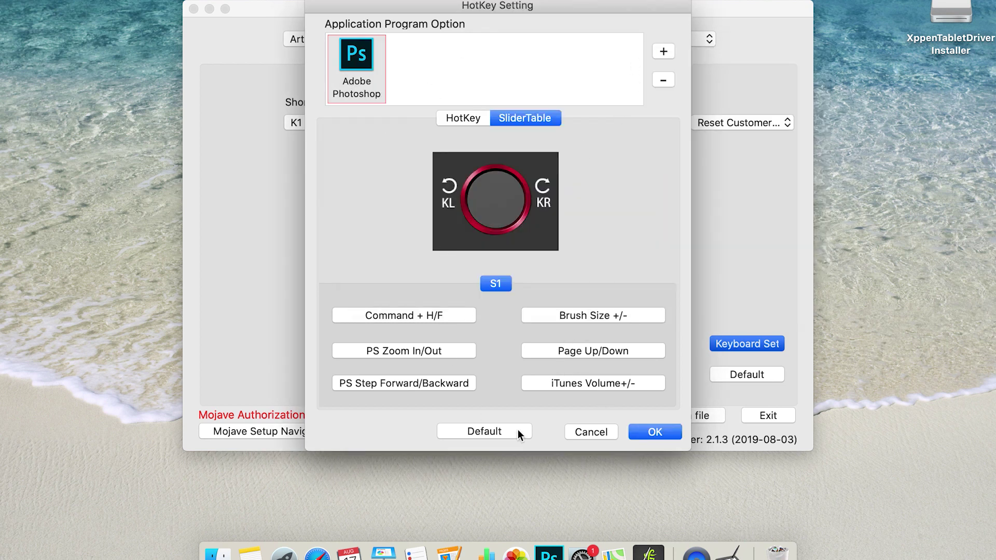
Save the Photoshop hotkey settings, reopening the keyboard settings once and confirming them again
key(Return)
click(724, 340)
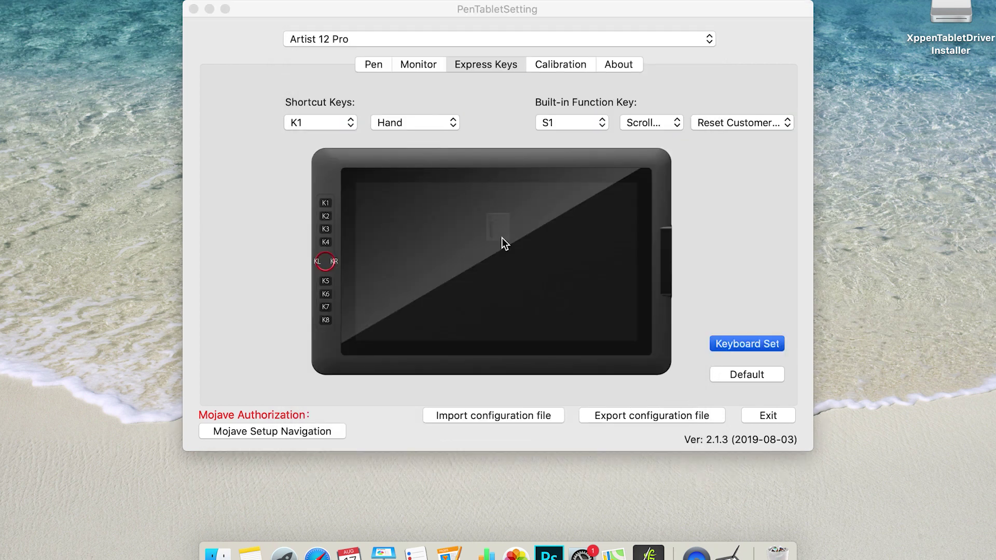
click(648, 435)
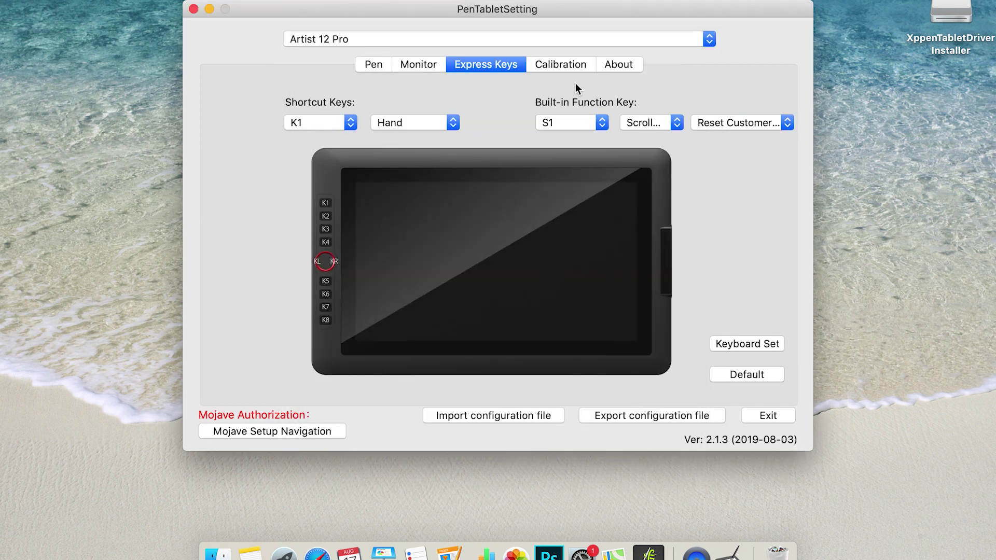
Start the pen calibration and touch the center target and the four corner targets on the tablet with the pen
click(561, 64)
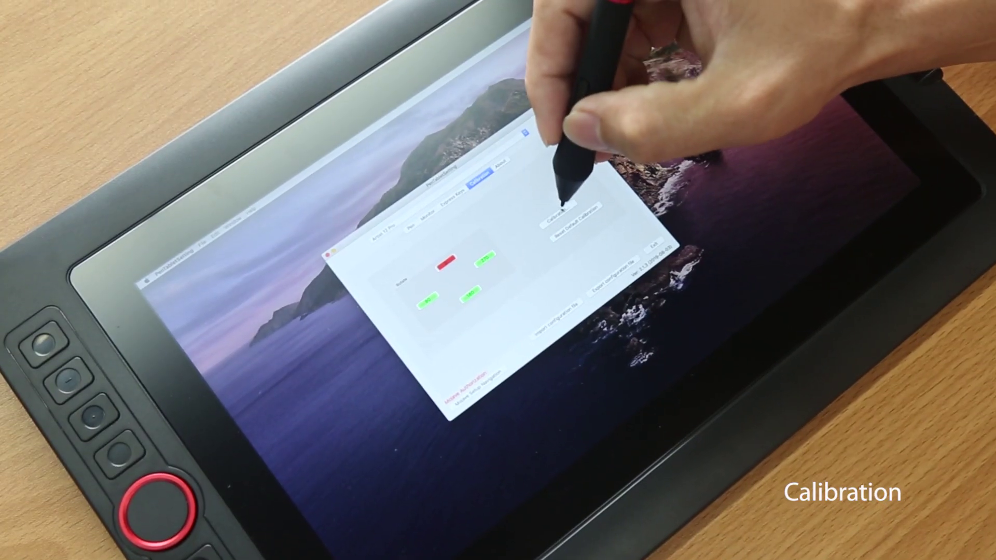
click(559, 213)
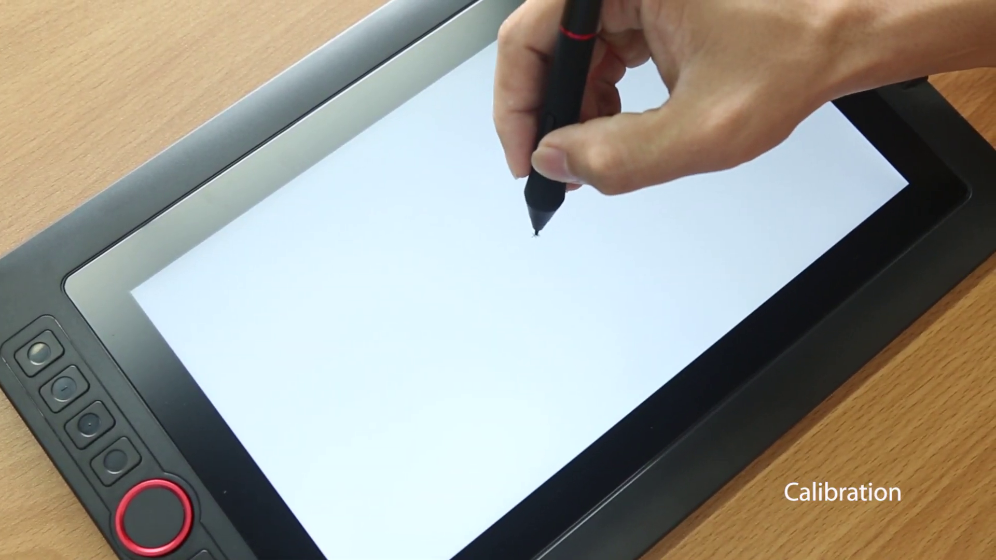
click(539, 232)
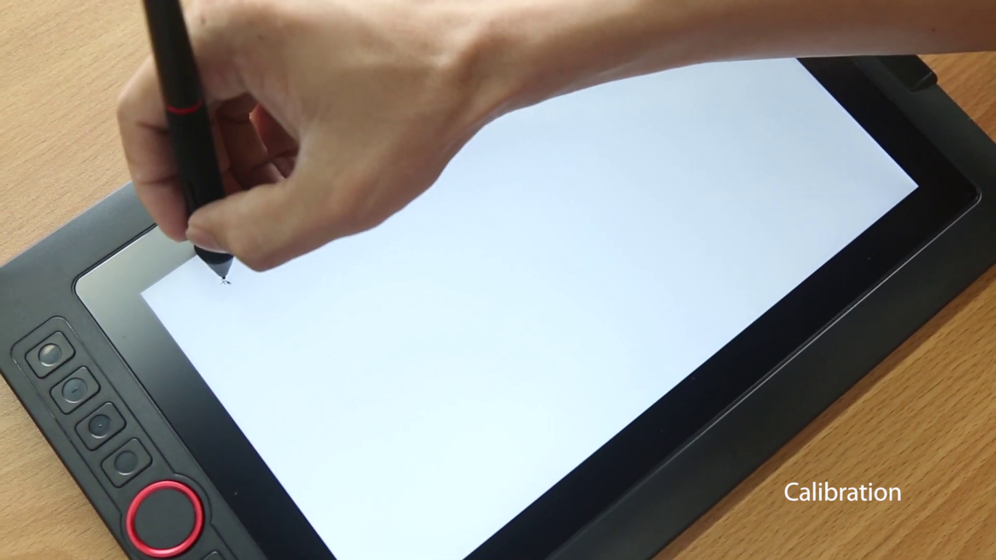
click(226, 282)
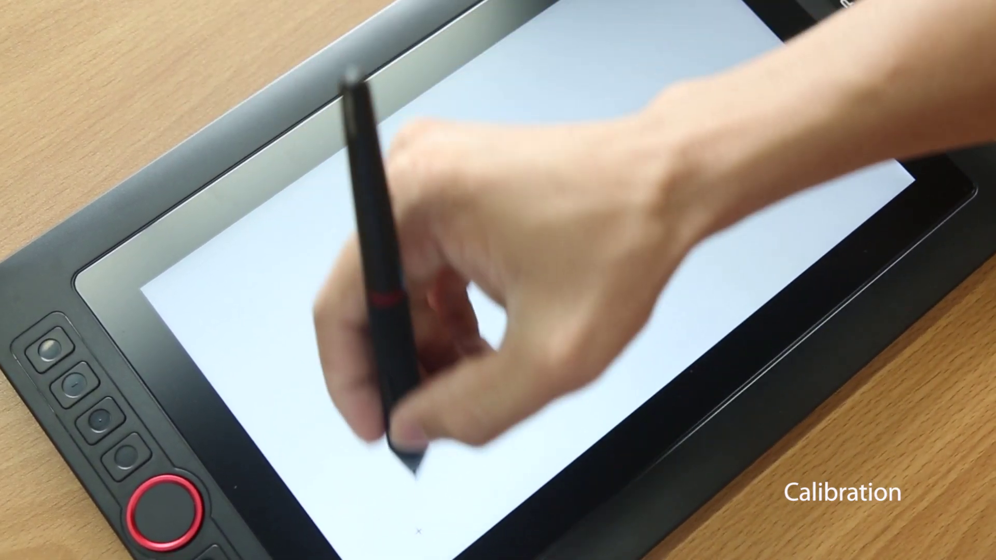
click(418, 522)
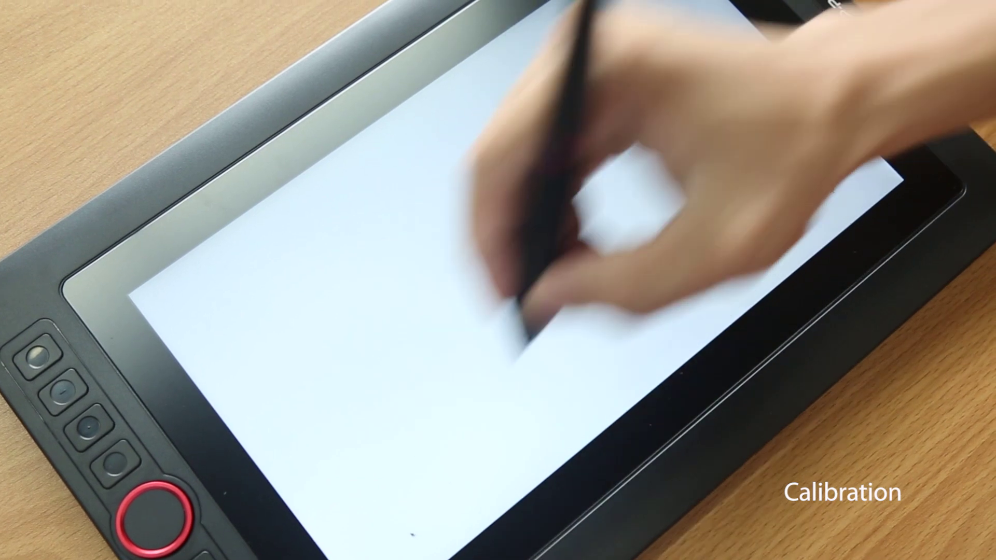
click(805, 224)
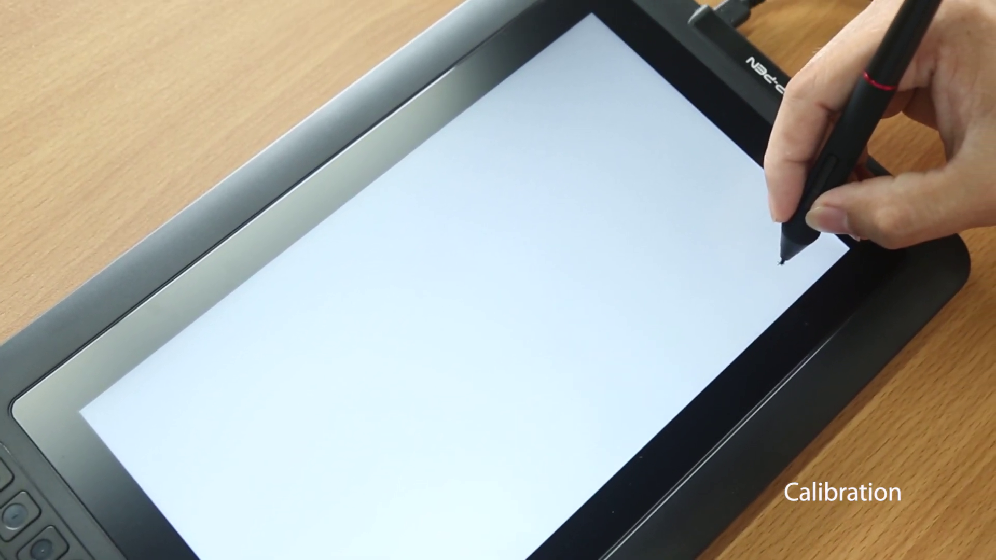
click(566, 83)
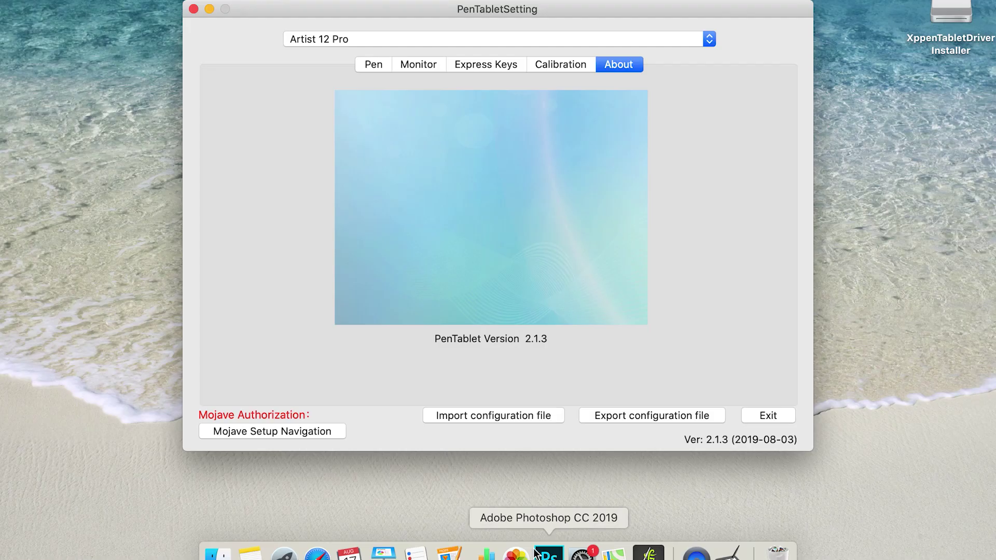
Switch to Adobe Photoshop CC 2019 and create a new 1000 x 1000 pixel document at 300 pixels/inch
click(550, 553)
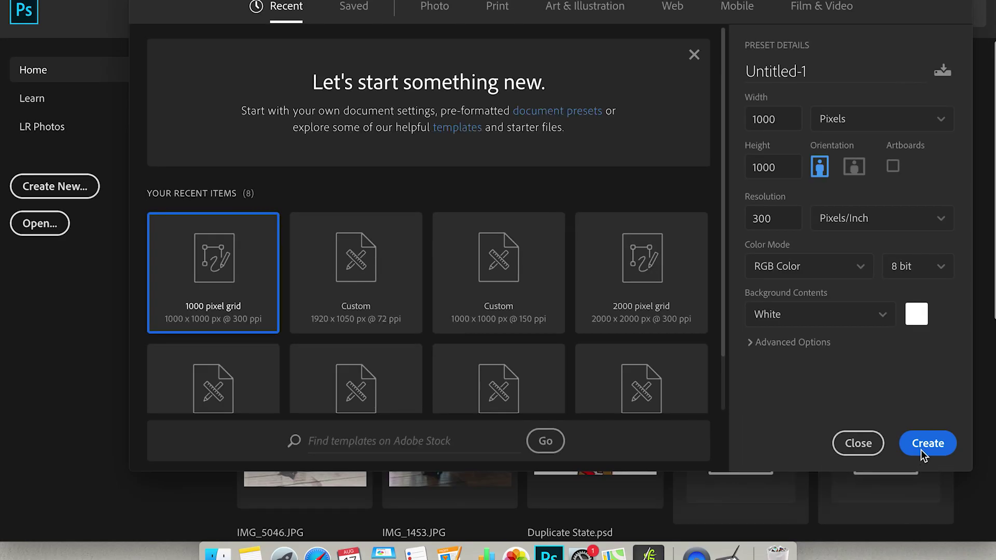
key(Escape)
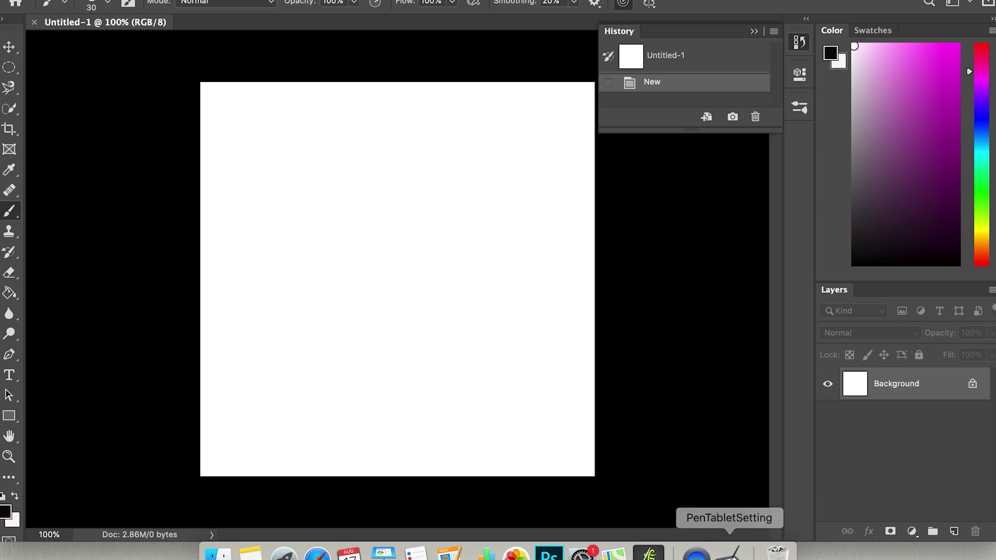
Switch to PenTabletSetting, keep Artist 12 pro as the monitor mapping, and exit the driver settings
click(726, 553)
click(422, 61)
click(474, 106)
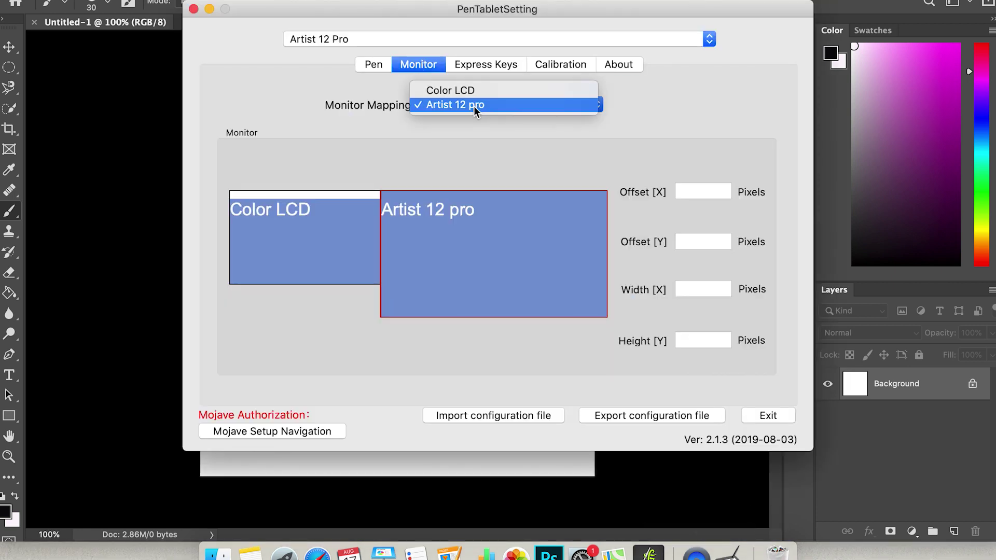
click(479, 195)
click(484, 105)
click(760, 414)
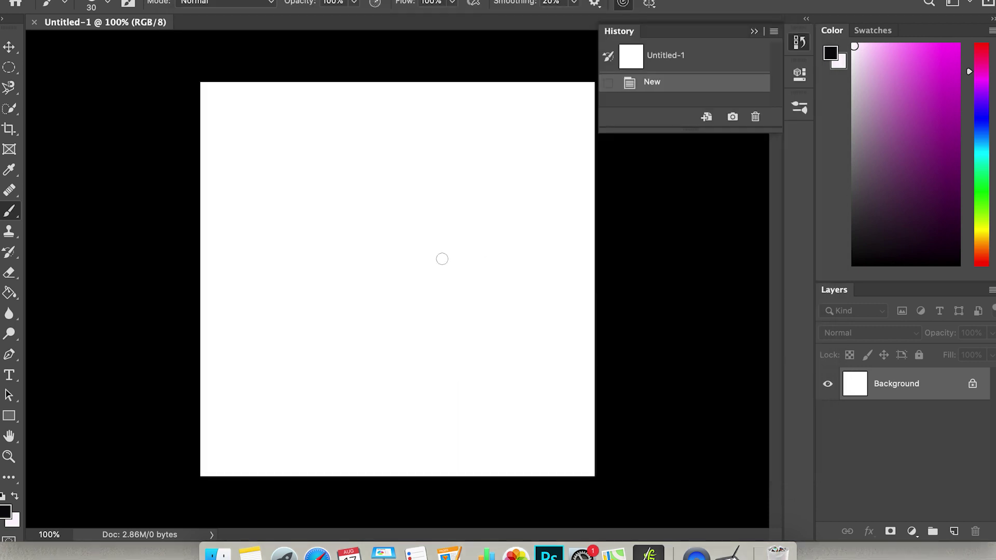
Paint several freehand curved and wavy black test strokes across the white canvas with the 30-pixel Brush tool
mouse_move(307, 253)
mouse_down()
mouse_move(388, 288)
mouse_move(407, 366)
mouse_up()
mouse_move(482, 311)
mouse_down()
mouse_move(374, 383)
mouse_move(294, 305)
mouse_up()
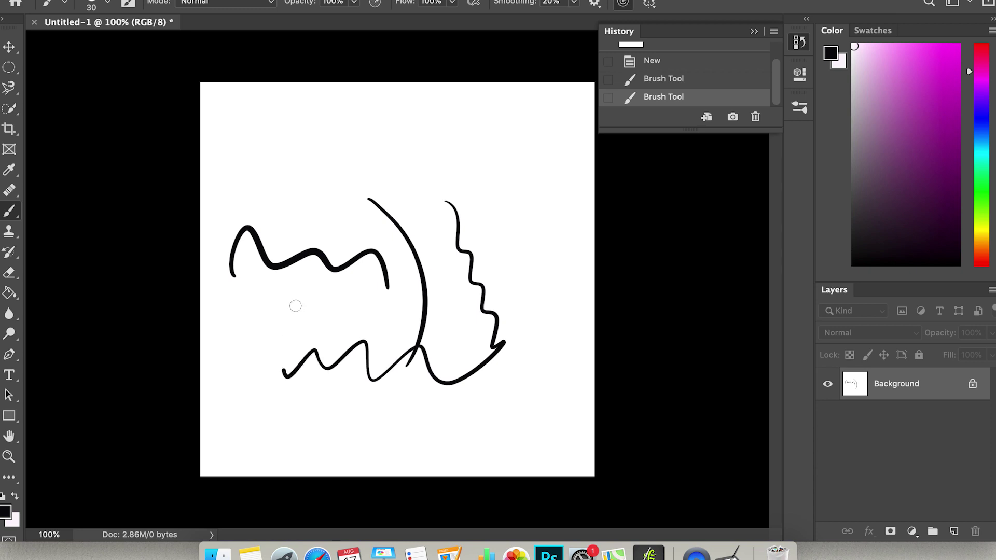
mouse_move(281, 195)
mouse_down()
mouse_move(461, 151)
mouse_move(508, 375)
mouse_up()
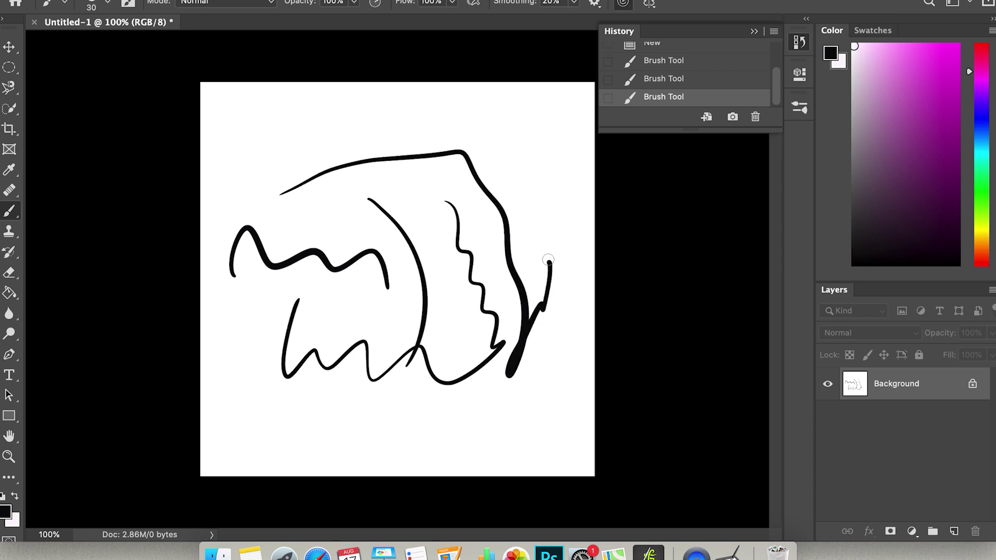
drag(351, 147, 366, 295)
mouse_move(294, 416)
mouse_down()
mouse_move(332, 386)
mouse_move(396, 379)
mouse_move(445, 325)
mouse_up()
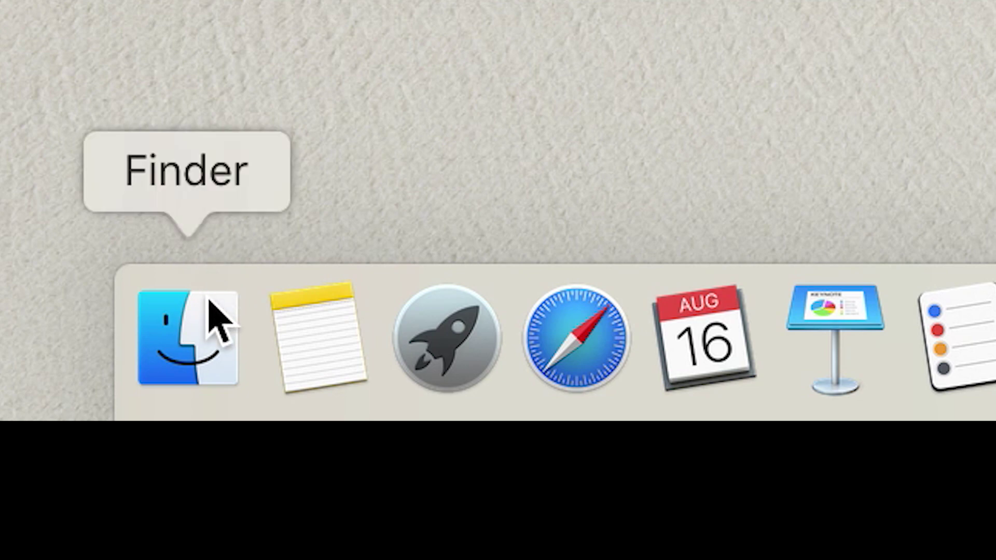
Switch to Finder, open the Applications folder and select the PenTablet folder in it
click(211, 303)
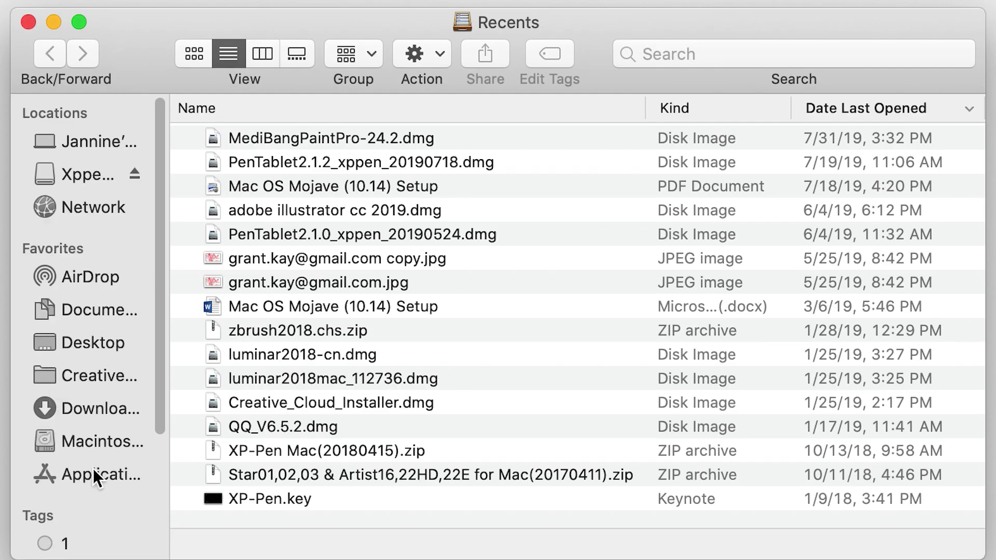
click(92, 468)
scroll(298, 368, up, 2)
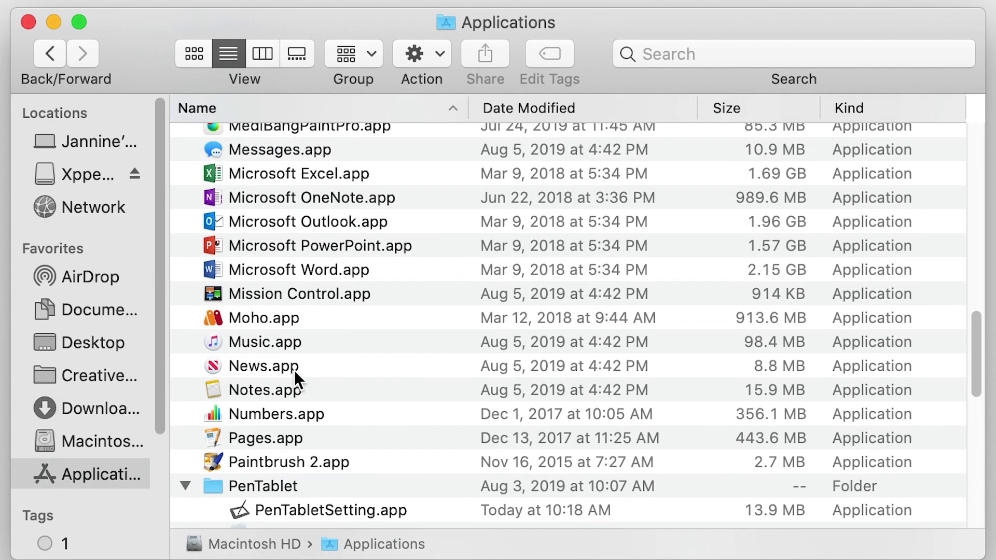
scroll(293, 371, down, 4)
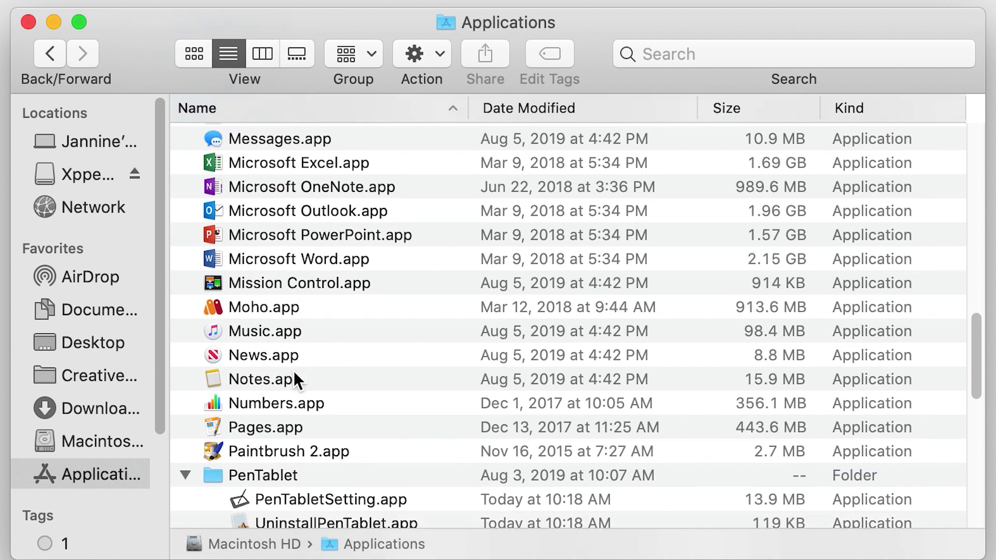
click(243, 388)
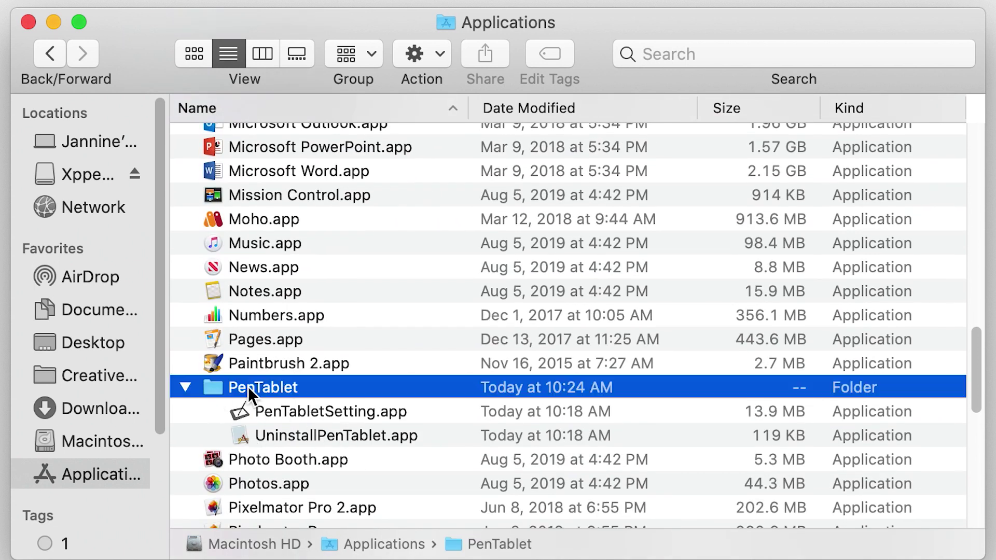
Run UninstallPenTablet.app from the PenTablet folder to remove the tablet driver, and close the Finder window
click(303, 435)
double_click(303, 435)
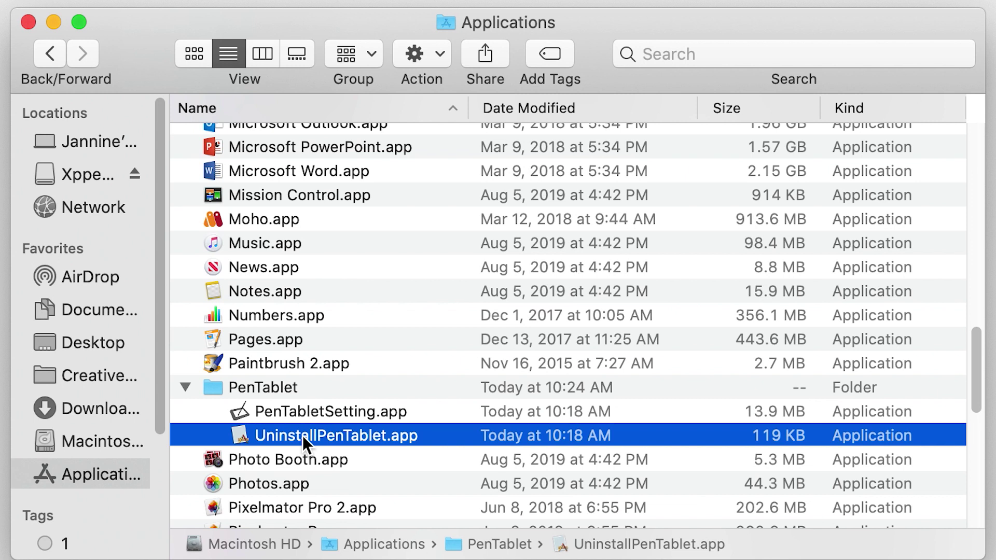
key(Return)
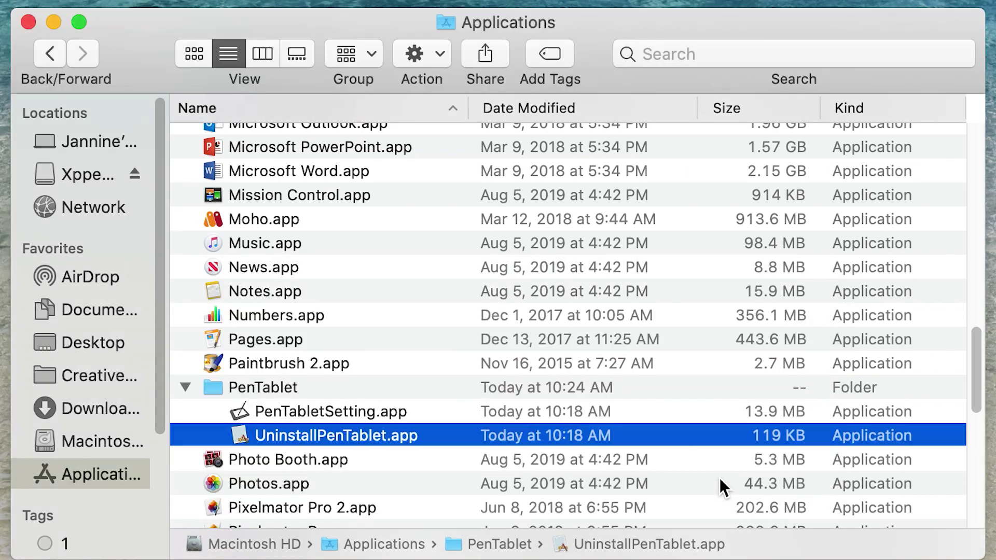
click(27, 22)
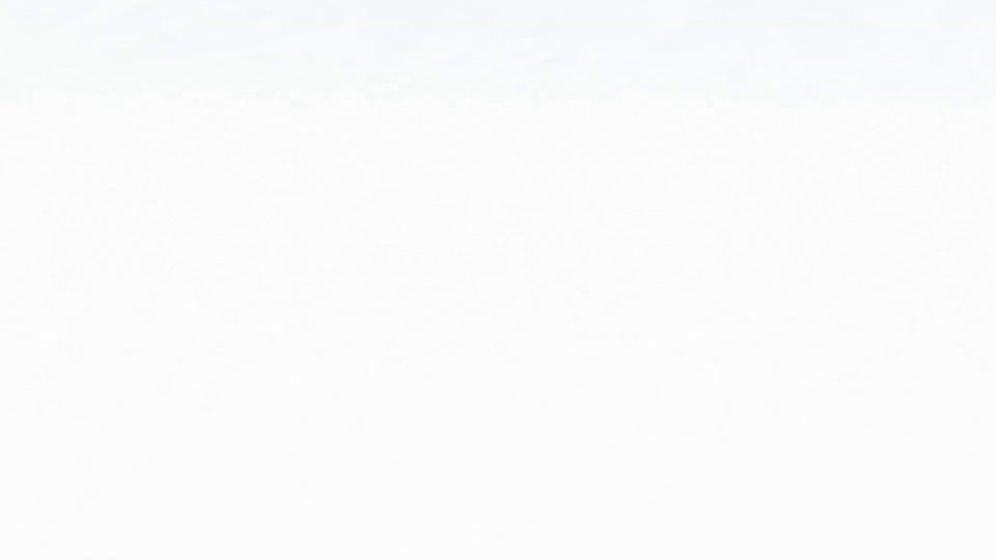